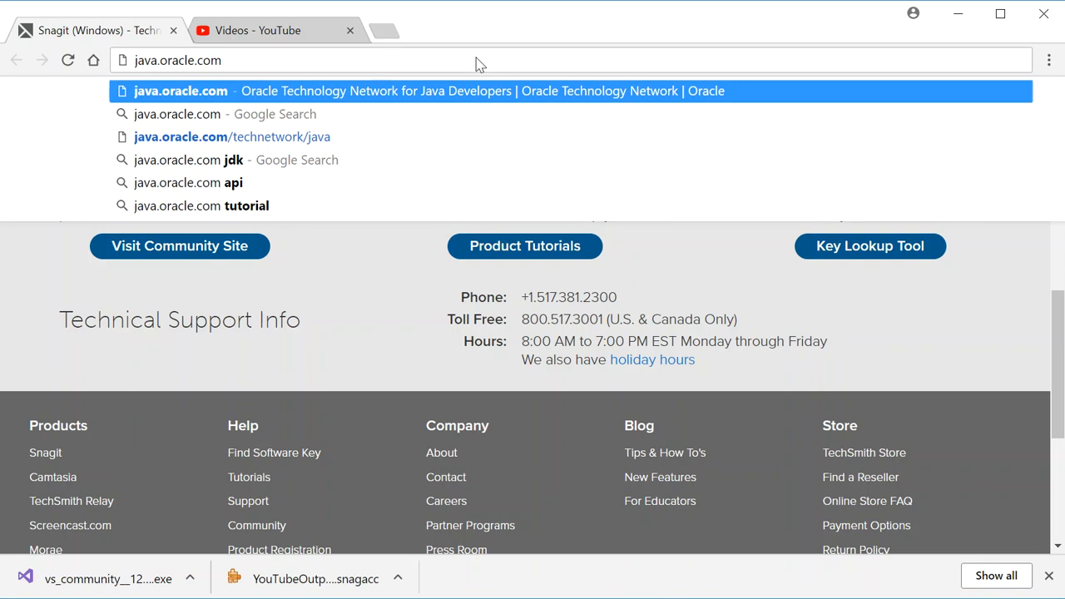
Load java.oracle.com and go through the Java SE downloads to the Java Platform (JDK) 10 download page.
key(Return)
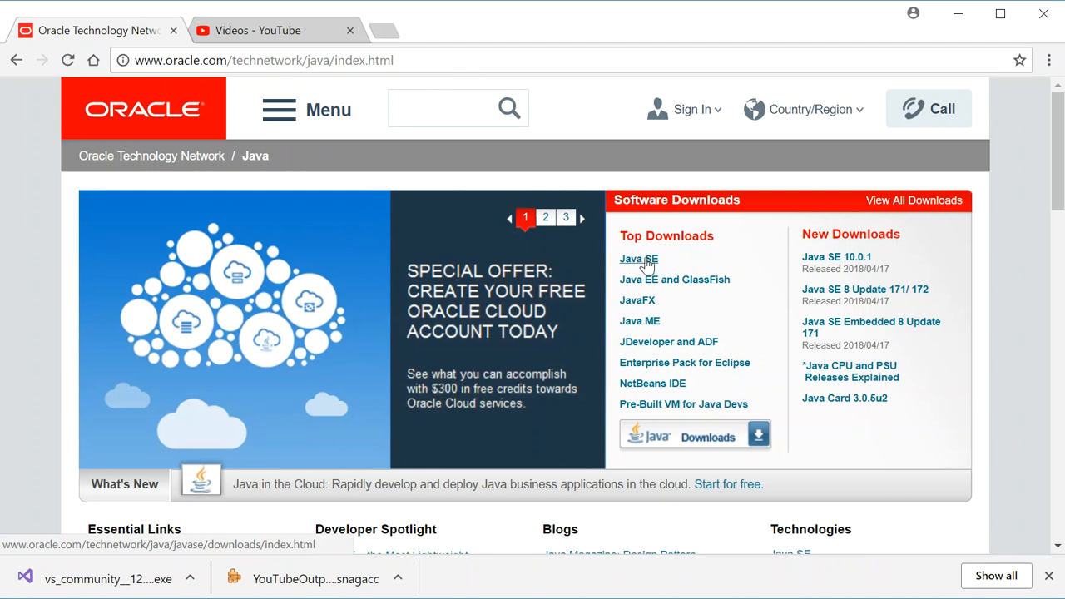
click(648, 263)
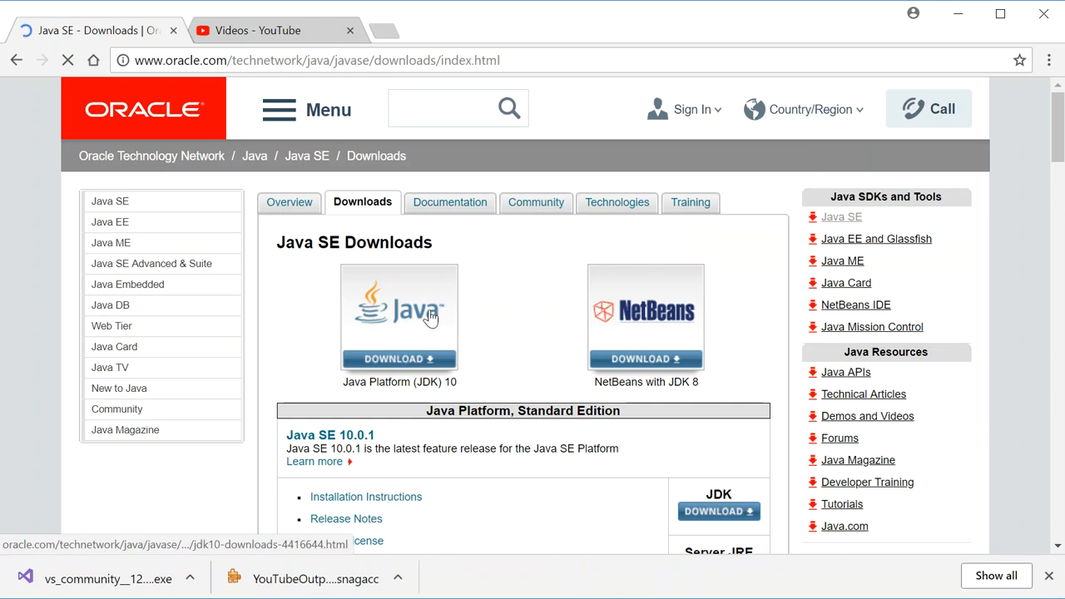
scroll(538, 316, down, 1)
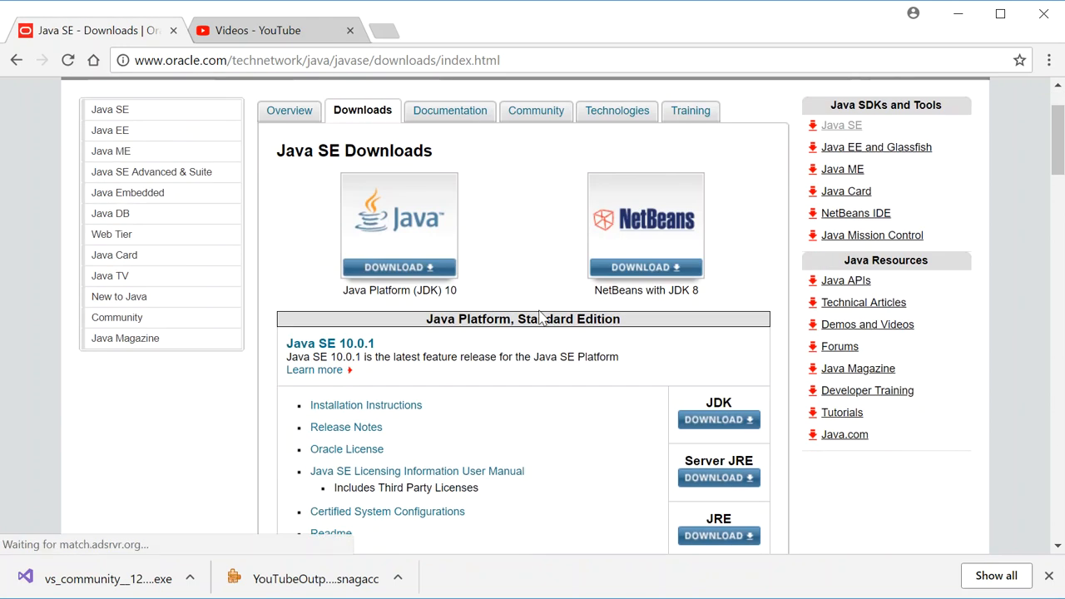
click(410, 270)
scroll(560, 349, down, 2)
scroll(560, 350, down, 2)
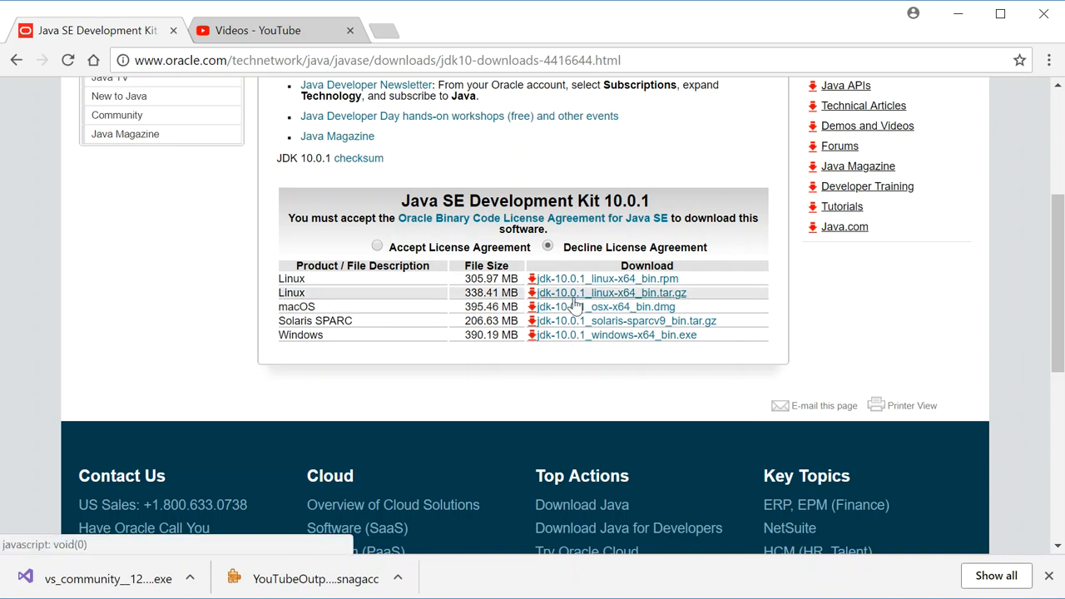
Try to download jdk-10.0.1_windows-x64_bin.exe without accepting the license agreement.
click(556, 340)
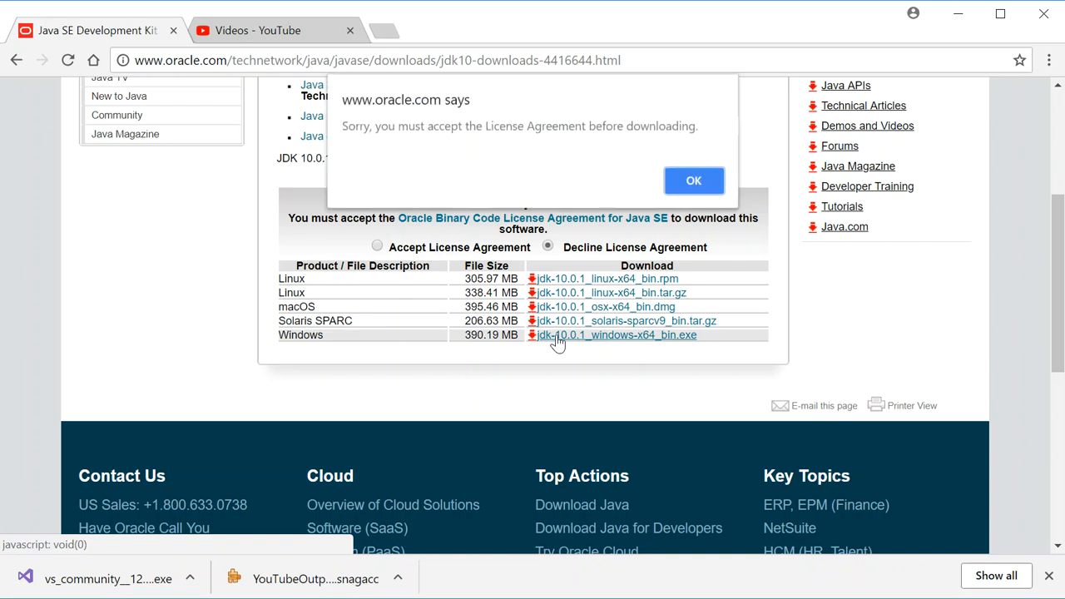
click(696, 183)
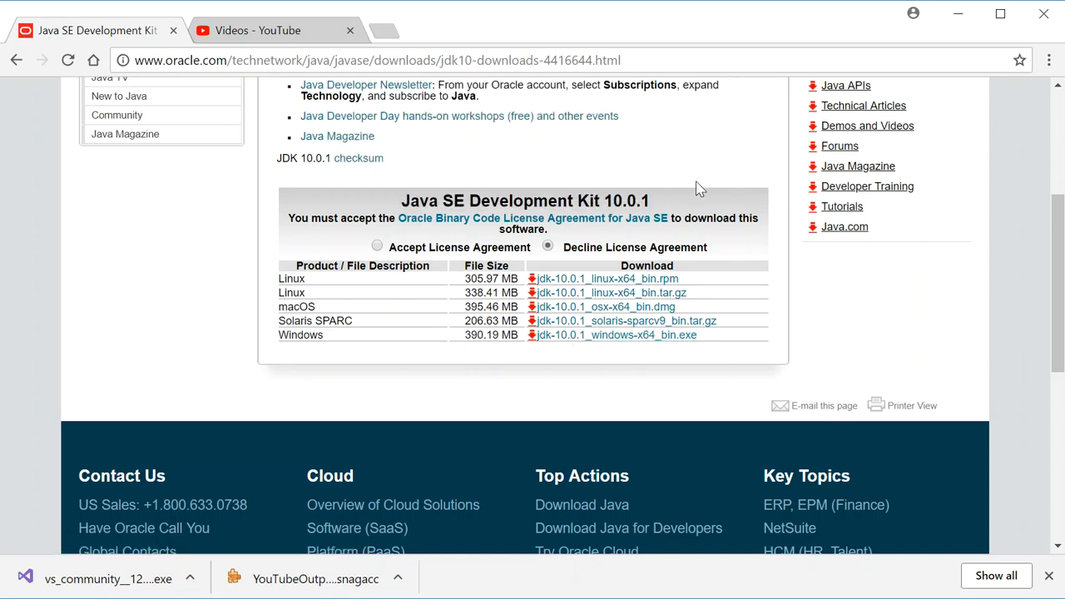
click(636, 340)
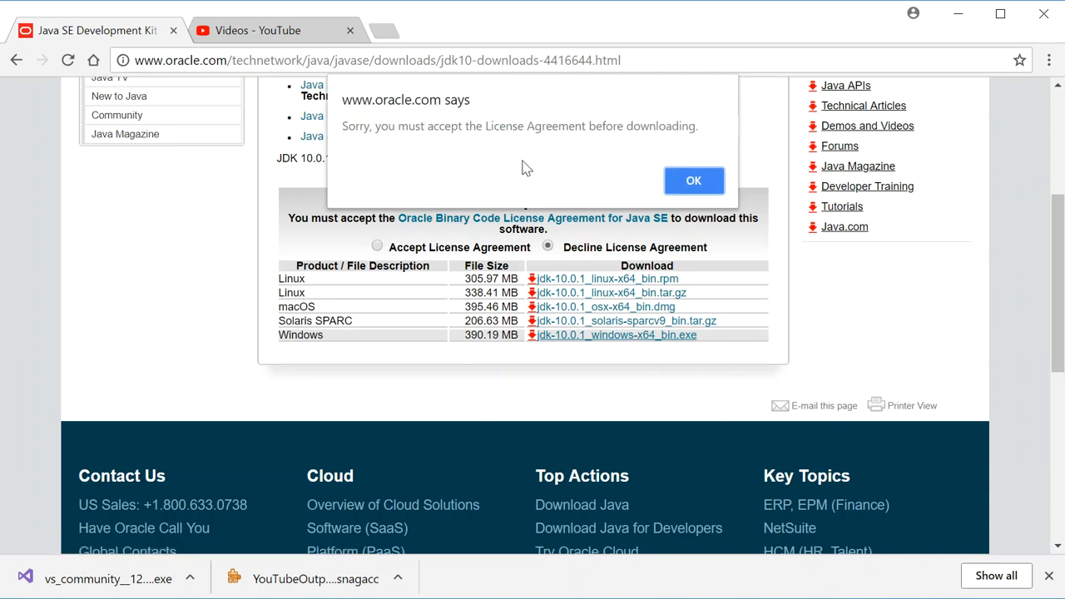
click(699, 183)
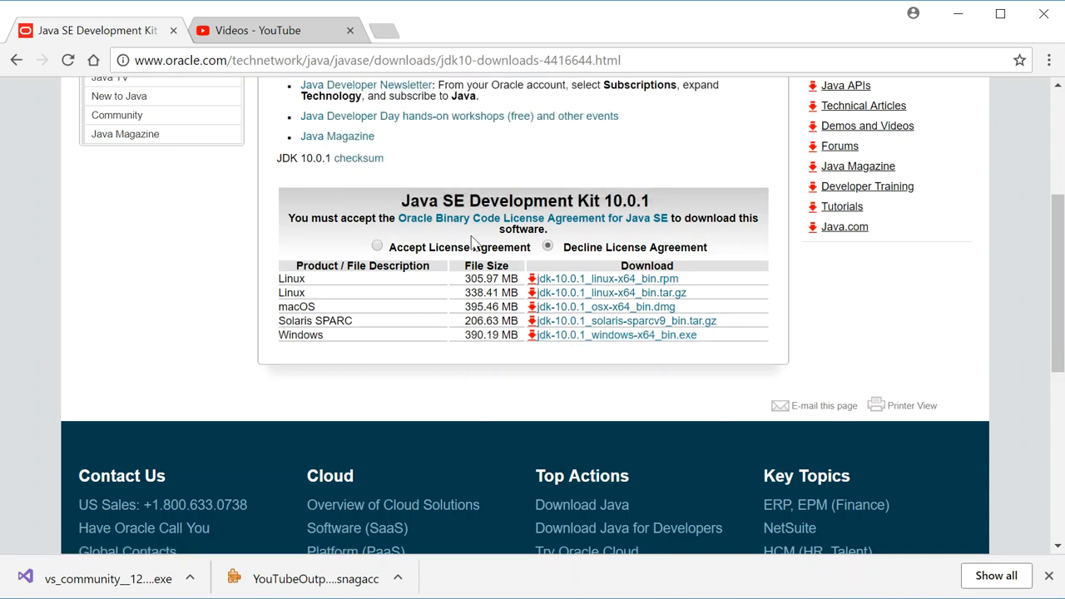
Accept the license agreement, download jdk-10.0.1_windows-x64_bin.exe and show the downloaded file in its folder.
click(377, 248)
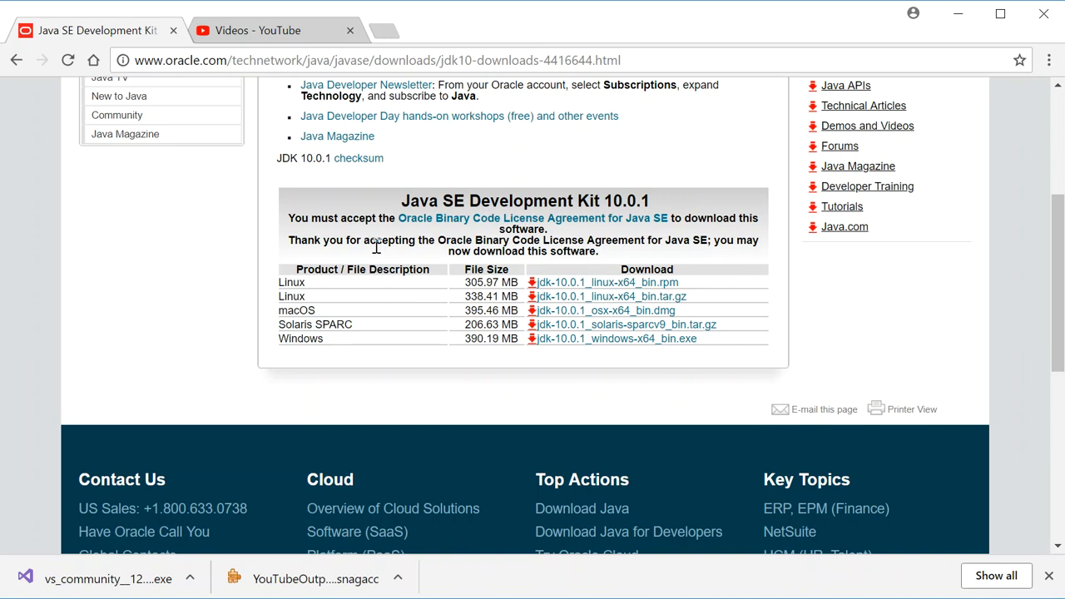
click(647, 341)
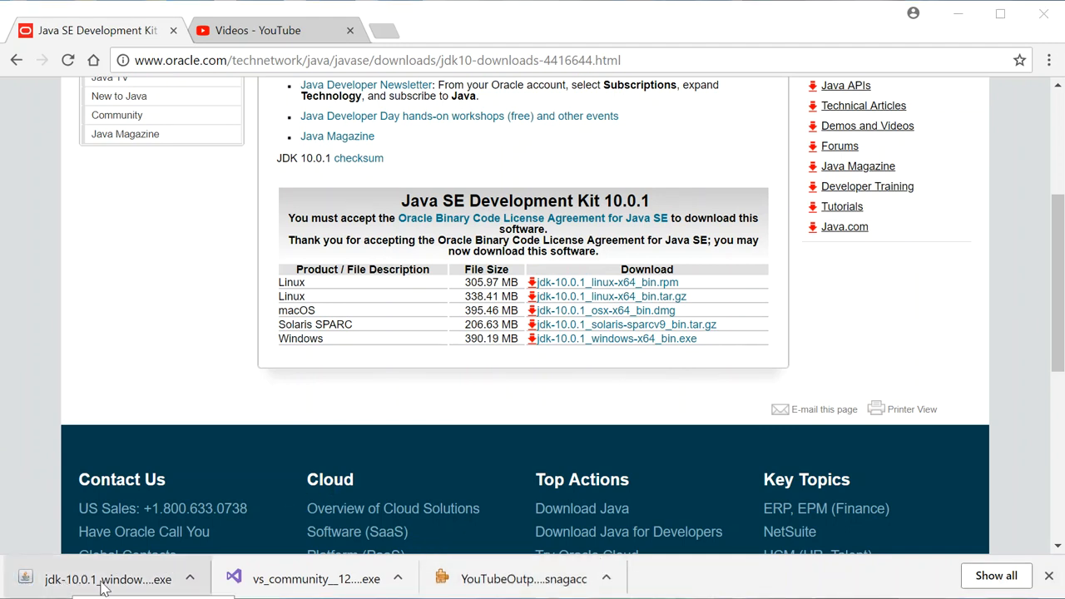
click(190, 580)
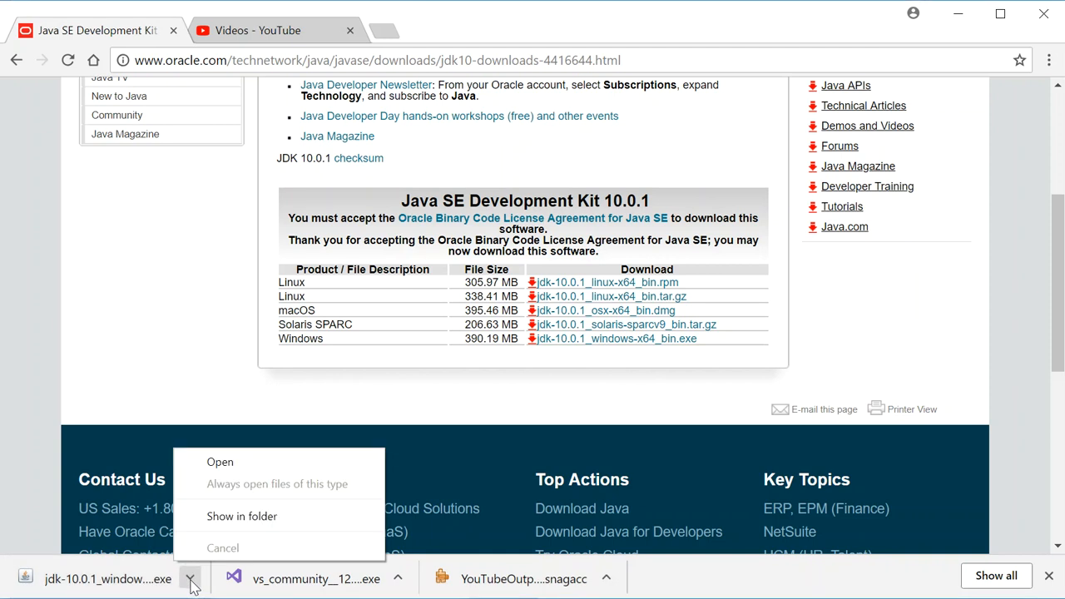
click(235, 517)
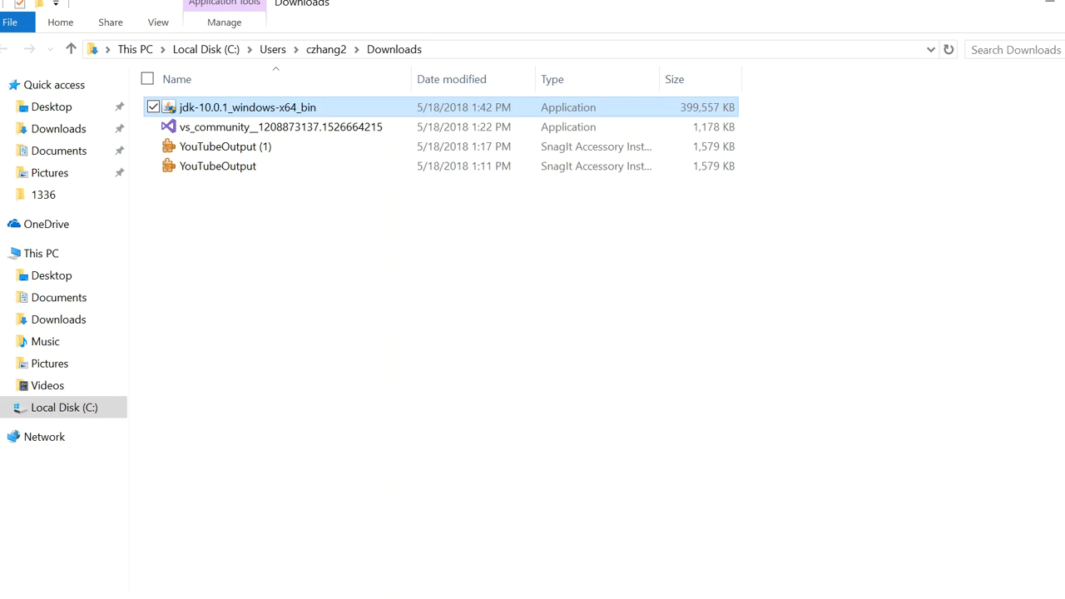
Bring up the JDK 10.0.1 setup wizard and install the default features to C:\Program Files\Java\jdk-10.0.1\.
mouse_move(733, 598)
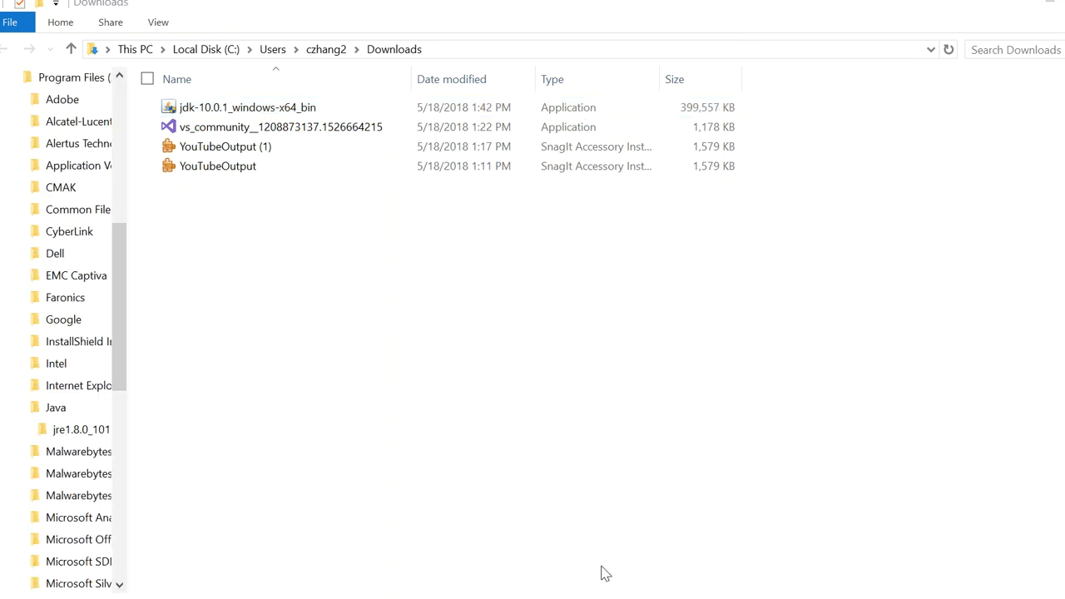
mouse_move(778, 598)
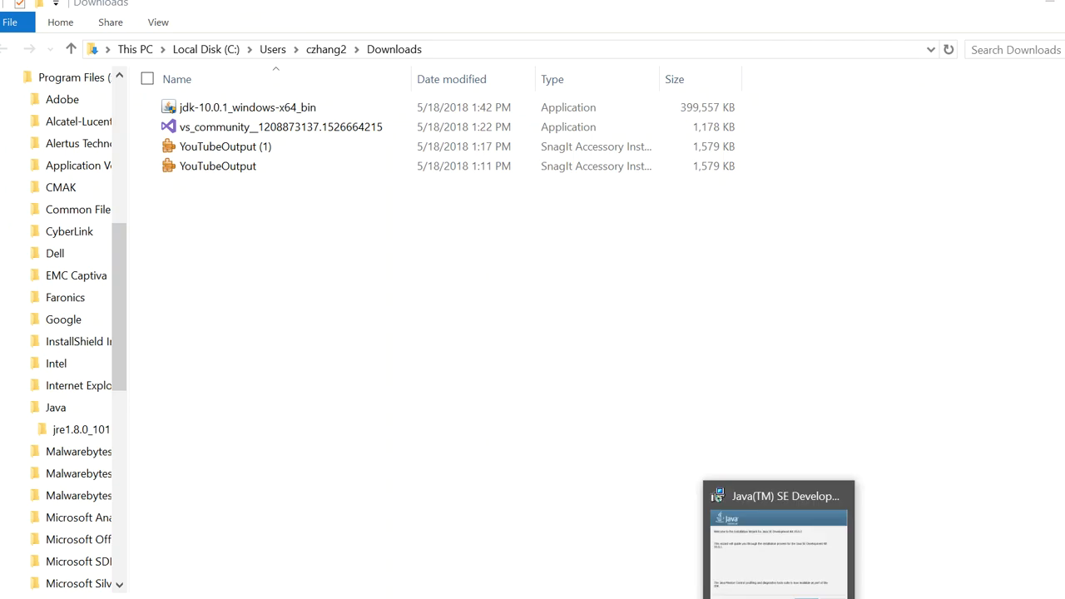
click(779, 598)
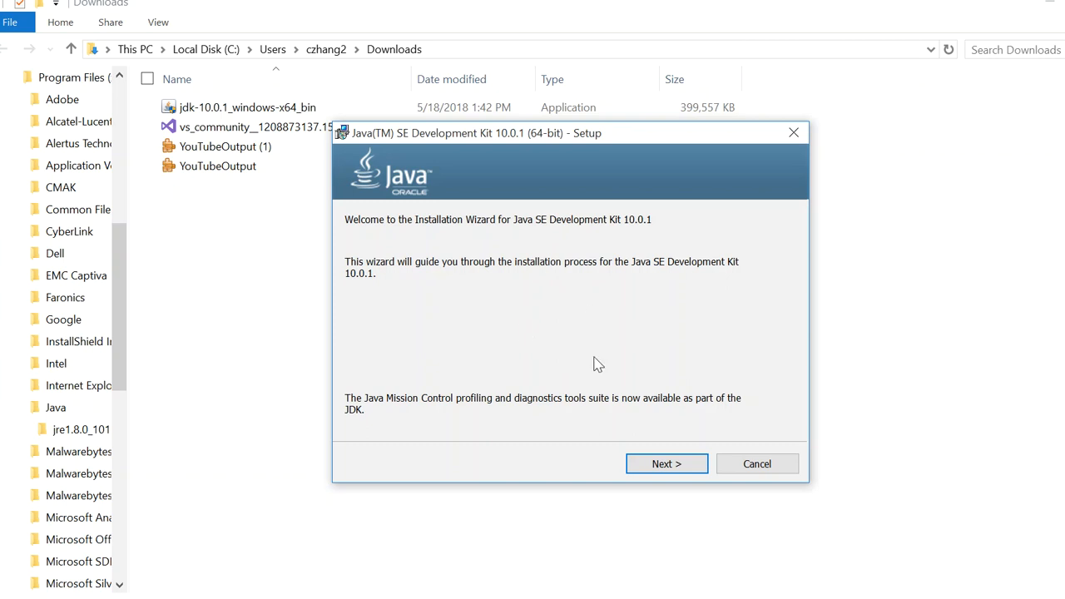
click(676, 470)
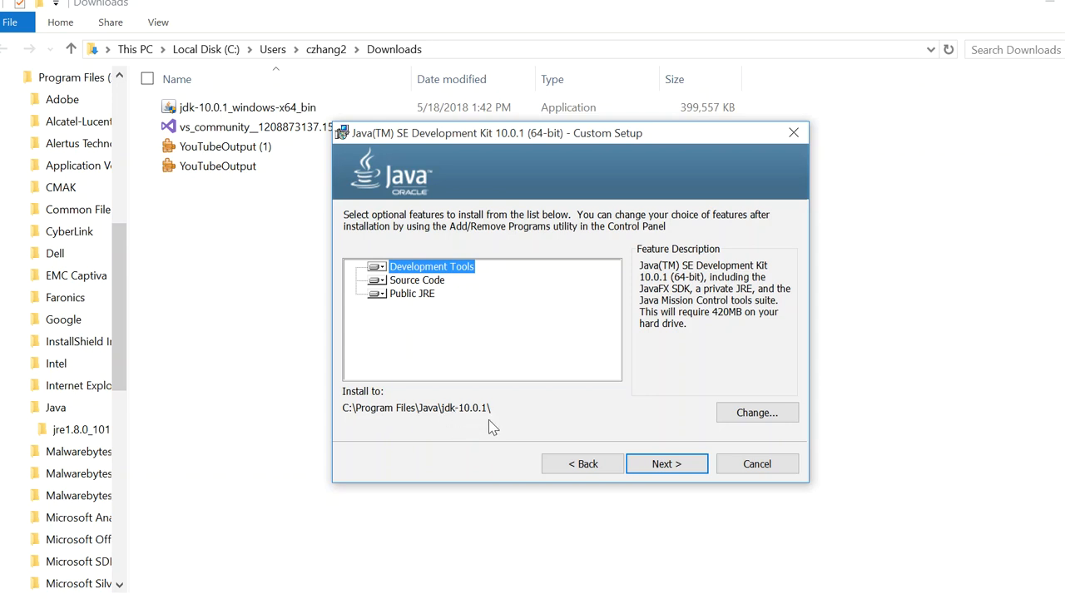
click(661, 464)
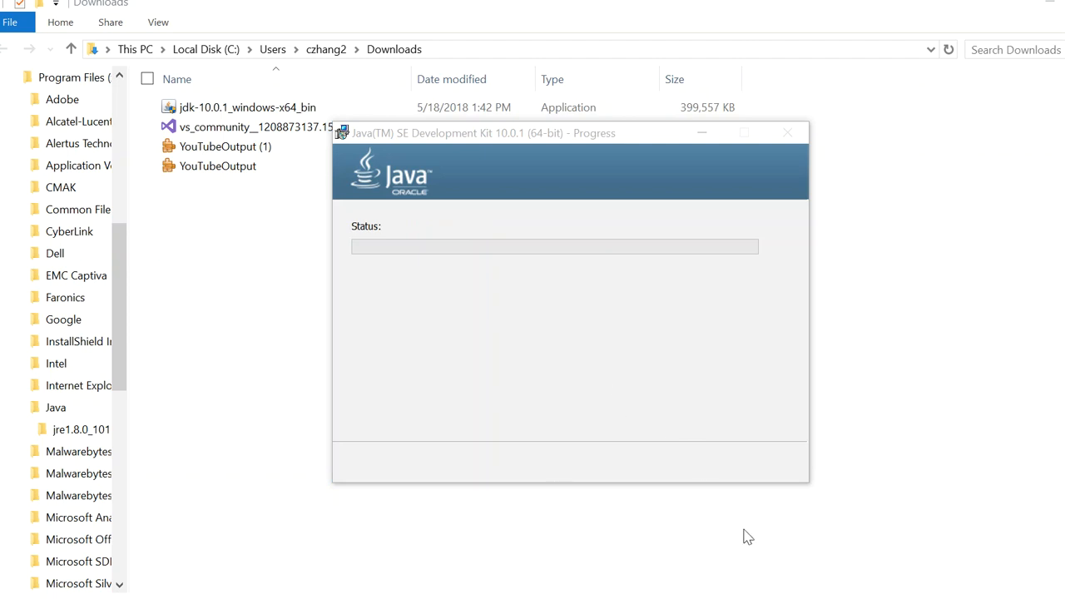
Install the JRE to C:\Program Files\Java\jre-10.0.1 with Java content enabled in the browser, and close the completed JDK setup.
mouse_move(825, 597)
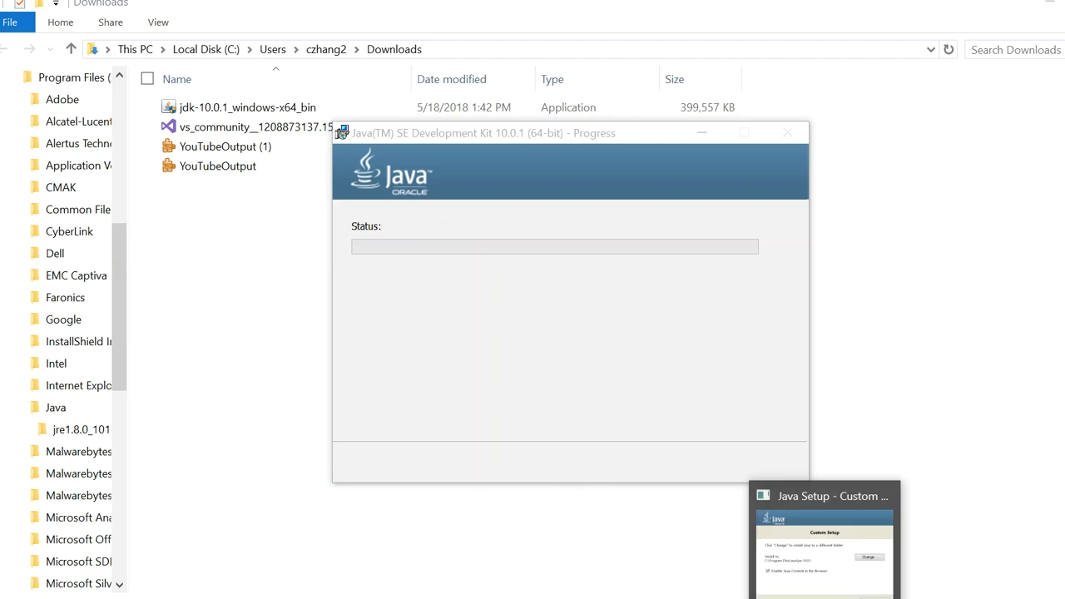
click(824, 589)
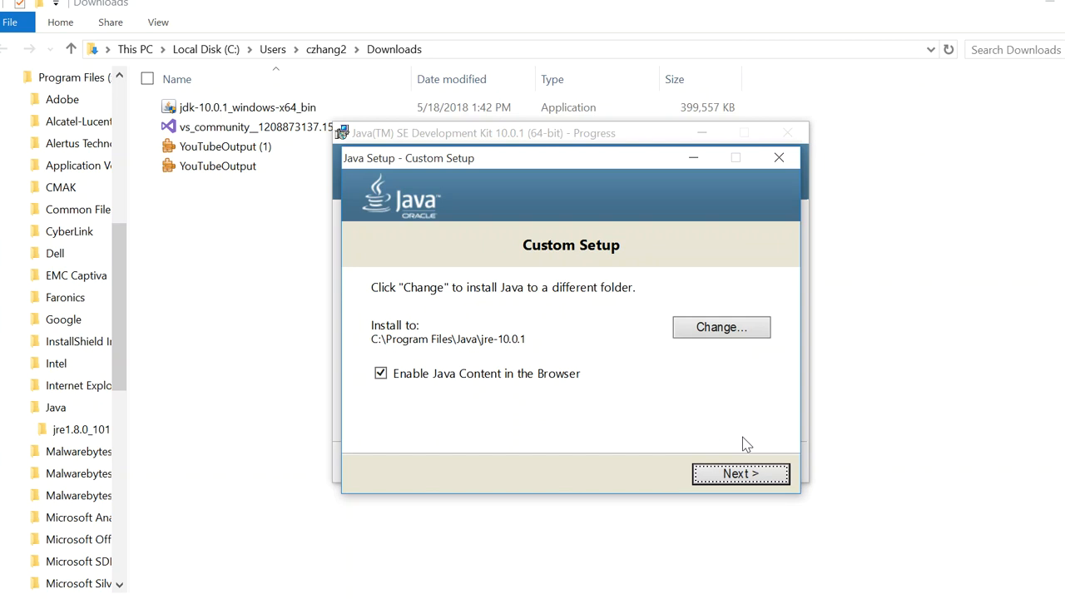
click(741, 473)
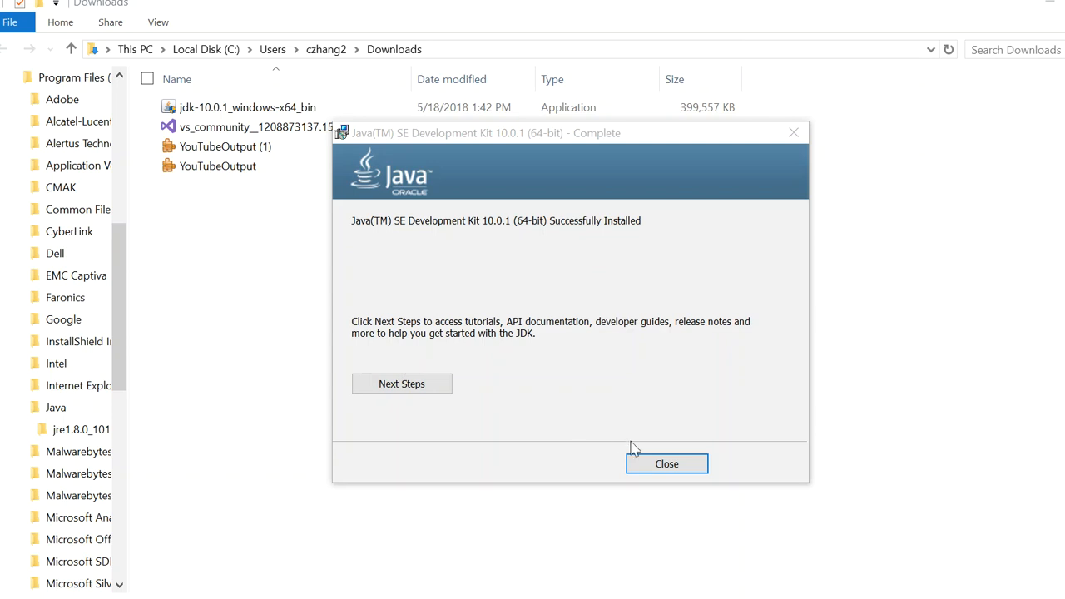
click(657, 474)
click(657, 473)
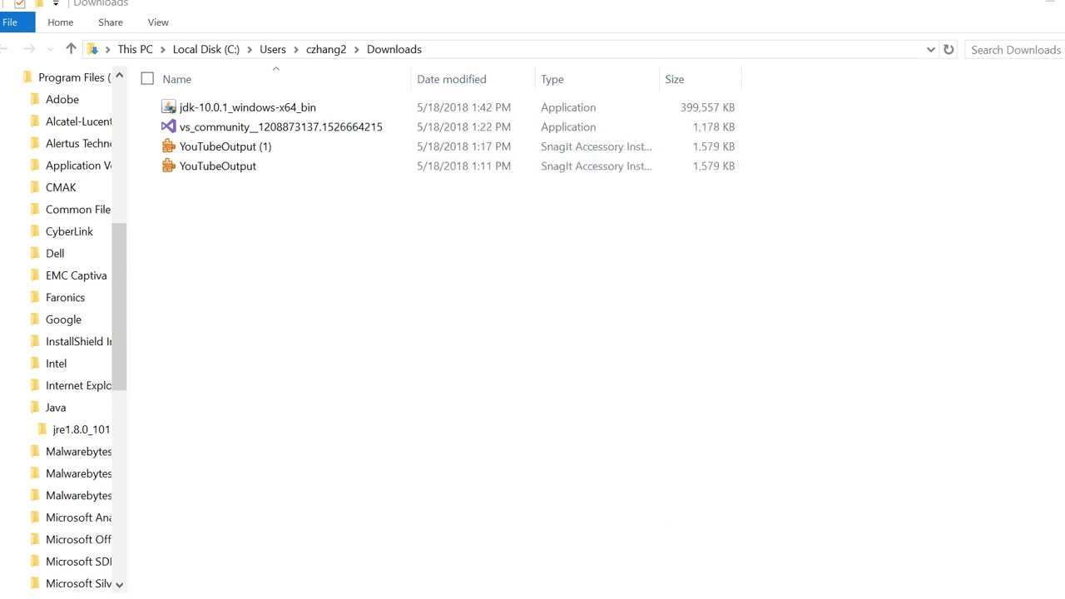
Switch back to Chrome and open eclipse.org in a new tab.
click(449, 529)
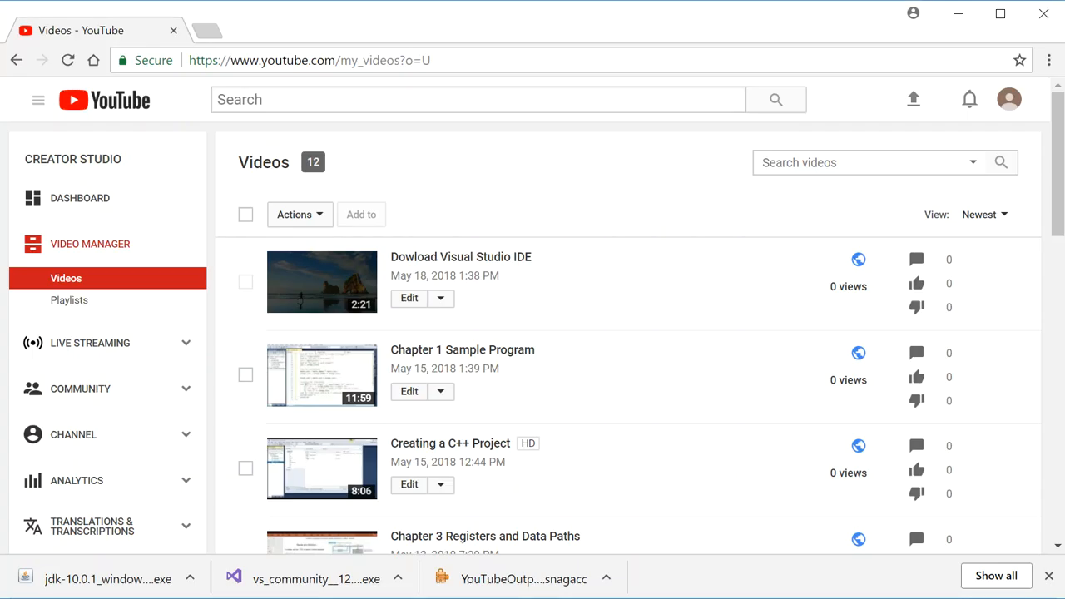
click(209, 33)
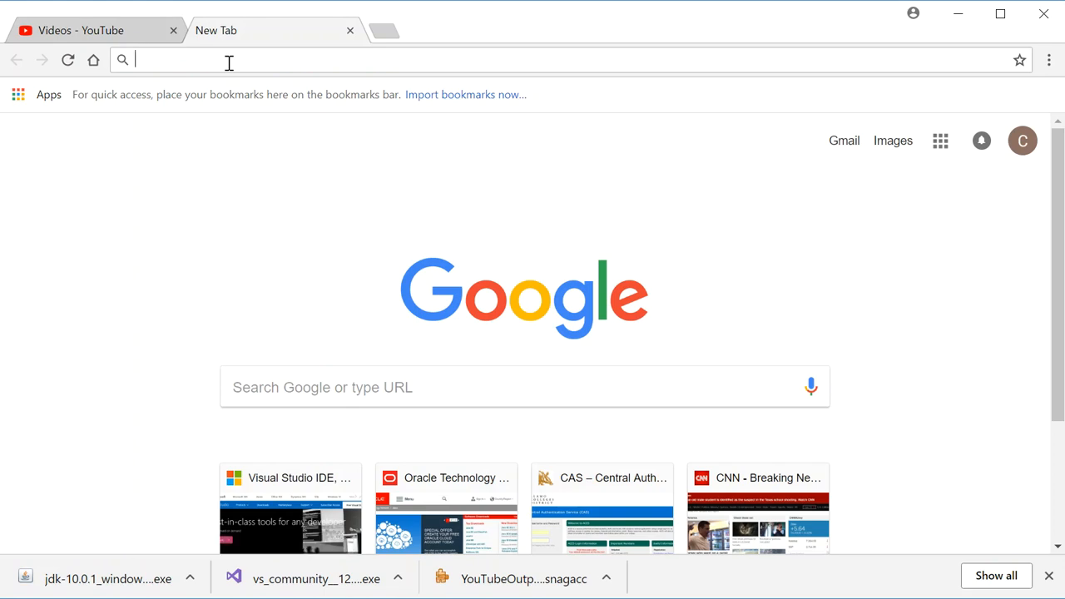
text(ec)
text(li)
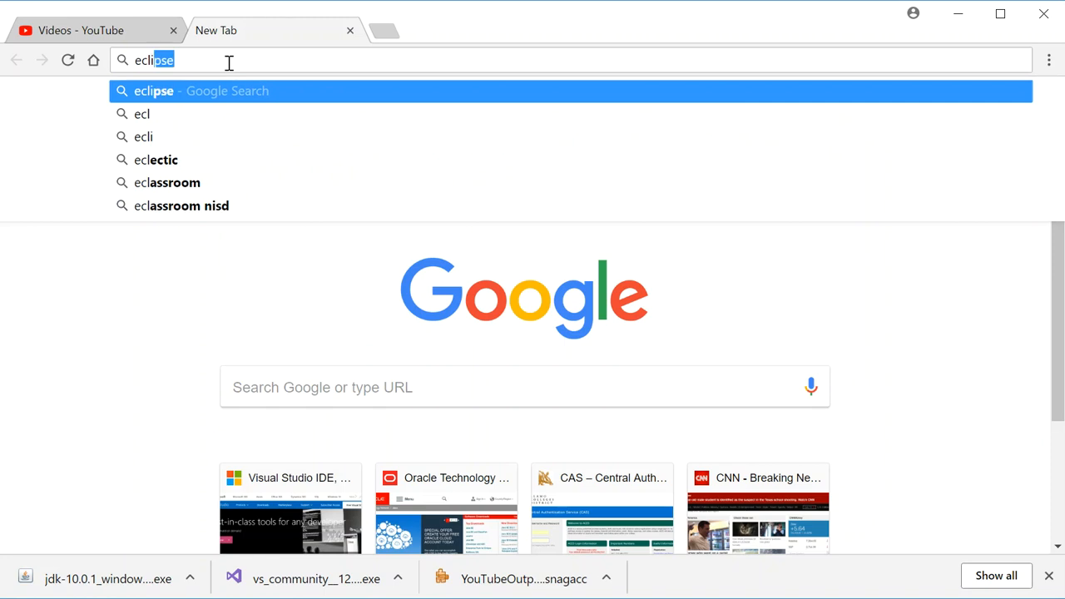
text(pse.org)
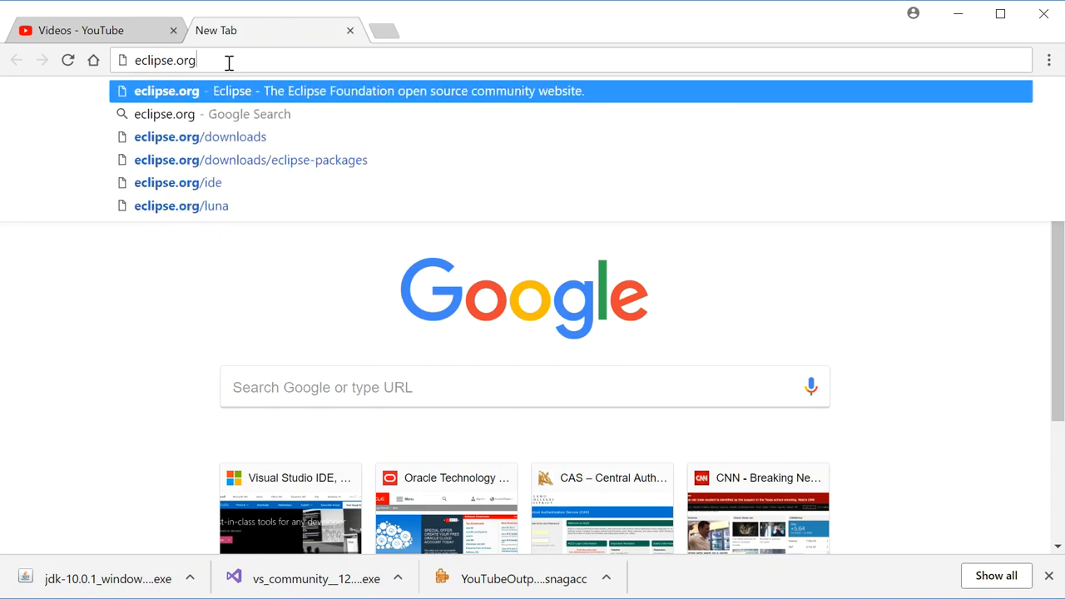
key(Return)
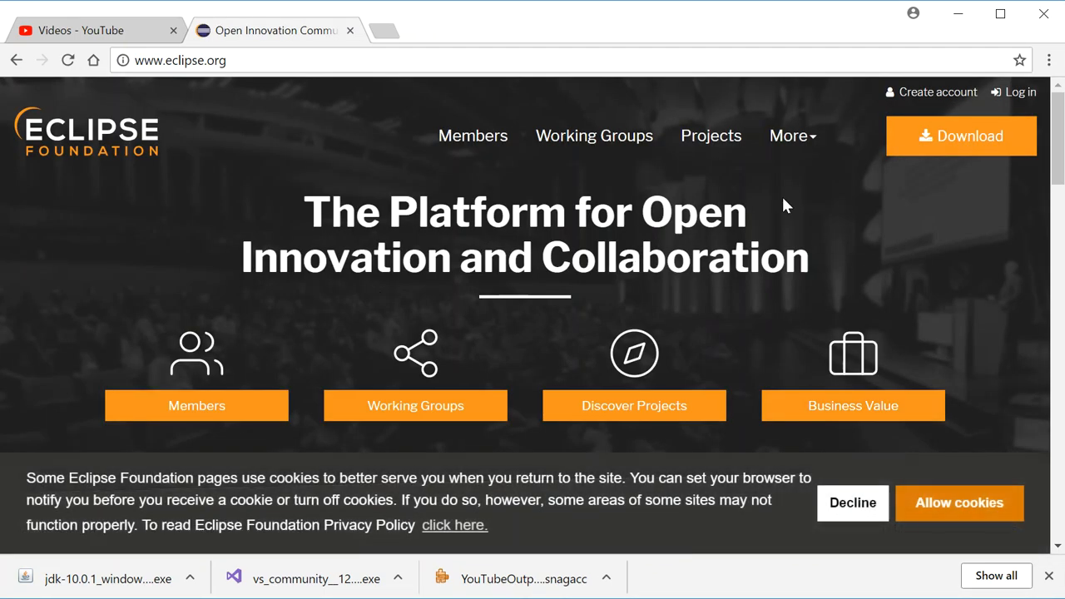
Open the Eclipse downloads page, dismissing the battery notice, and download the 64-bit Eclipse Oxygen installer.
click(973, 139)
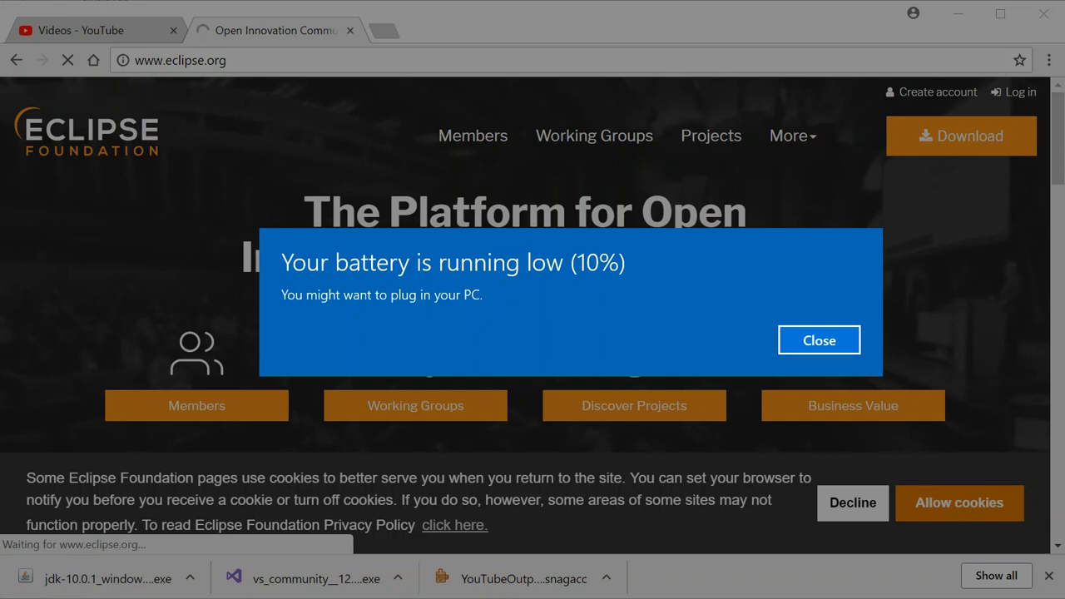
click(814, 345)
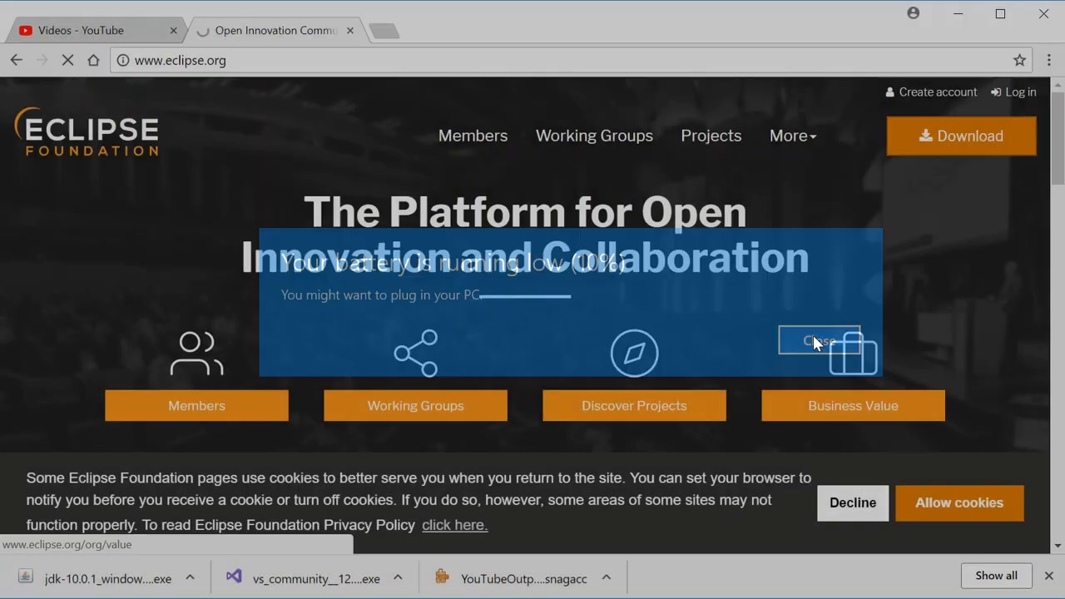
click(961, 135)
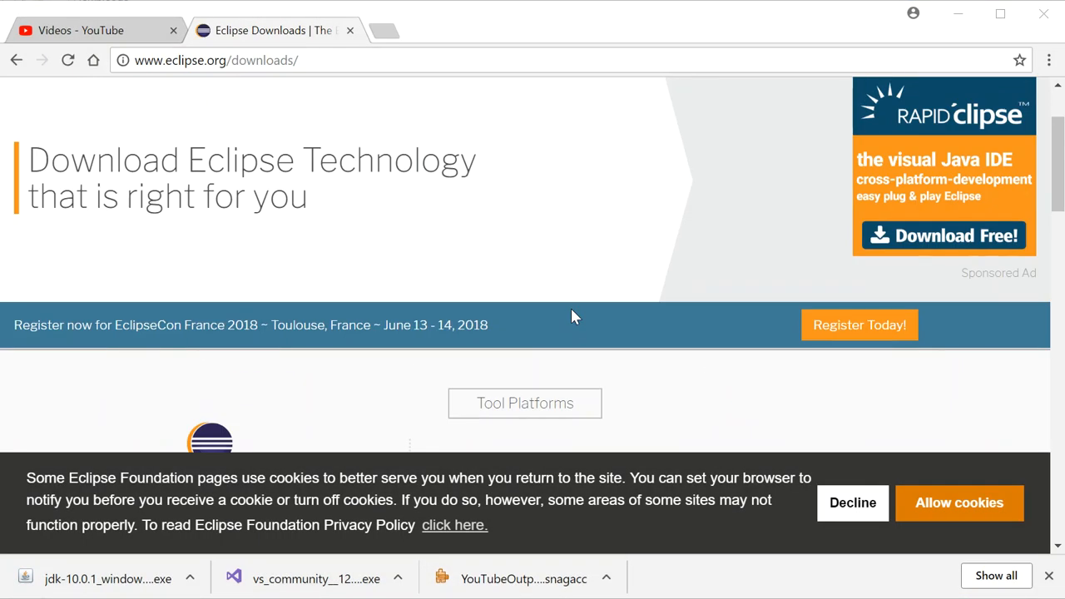
scroll(571, 316, down, 4)
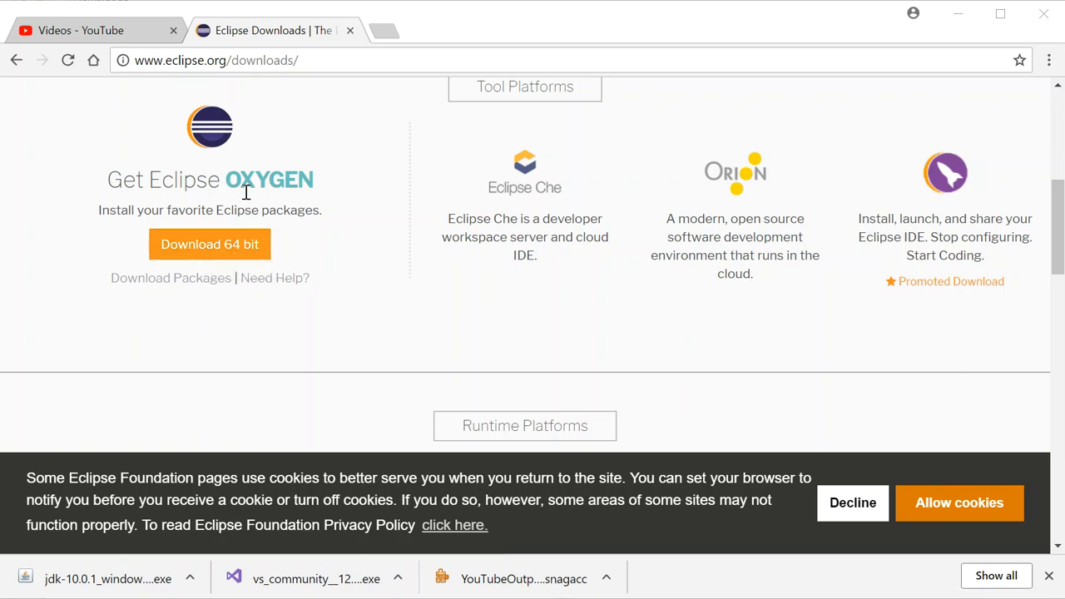
click(215, 252)
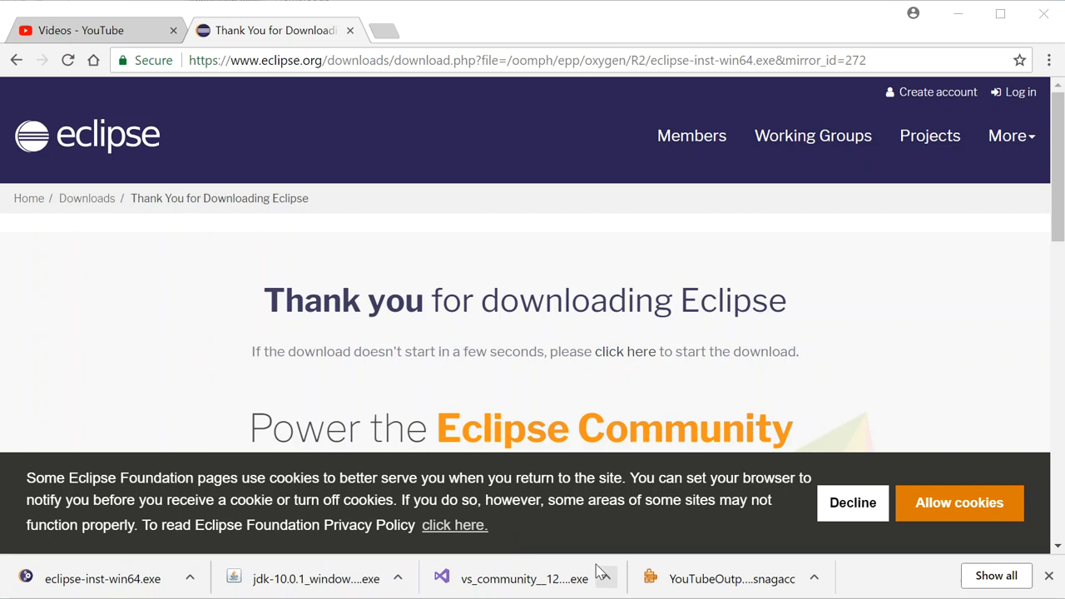
Show eclipse-inst-win64.exe in its folder and run it, allowing it through the security warning.
click(191, 579)
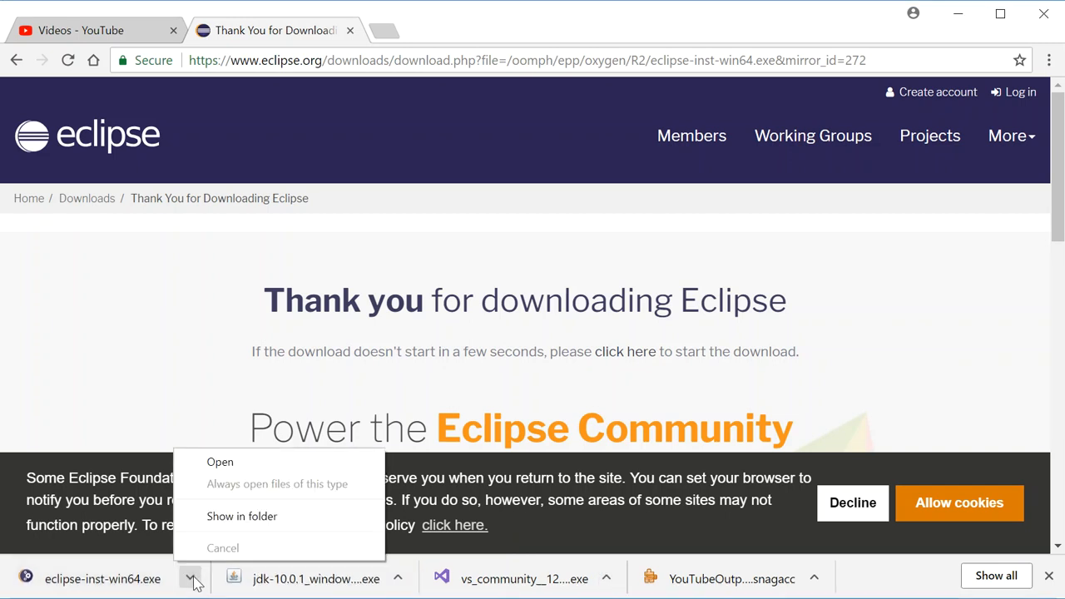
click(241, 516)
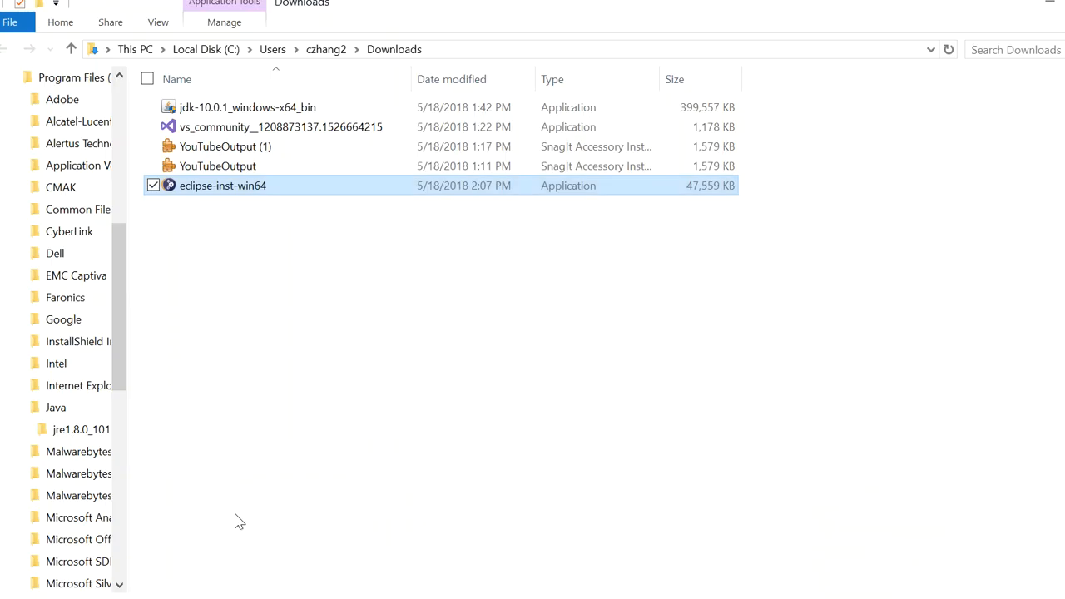
double_click(224, 188)
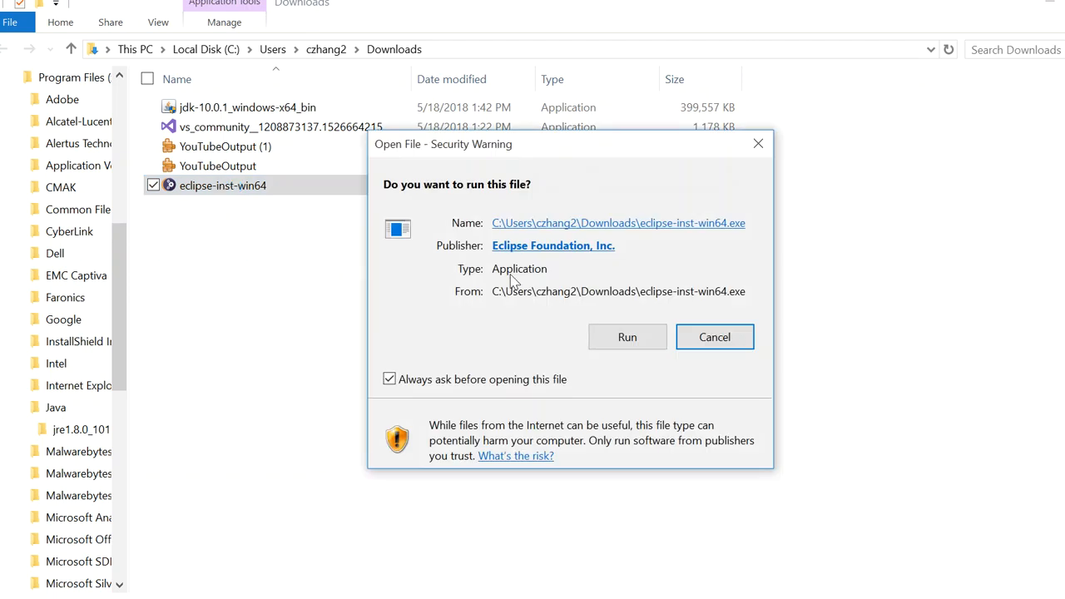
click(629, 338)
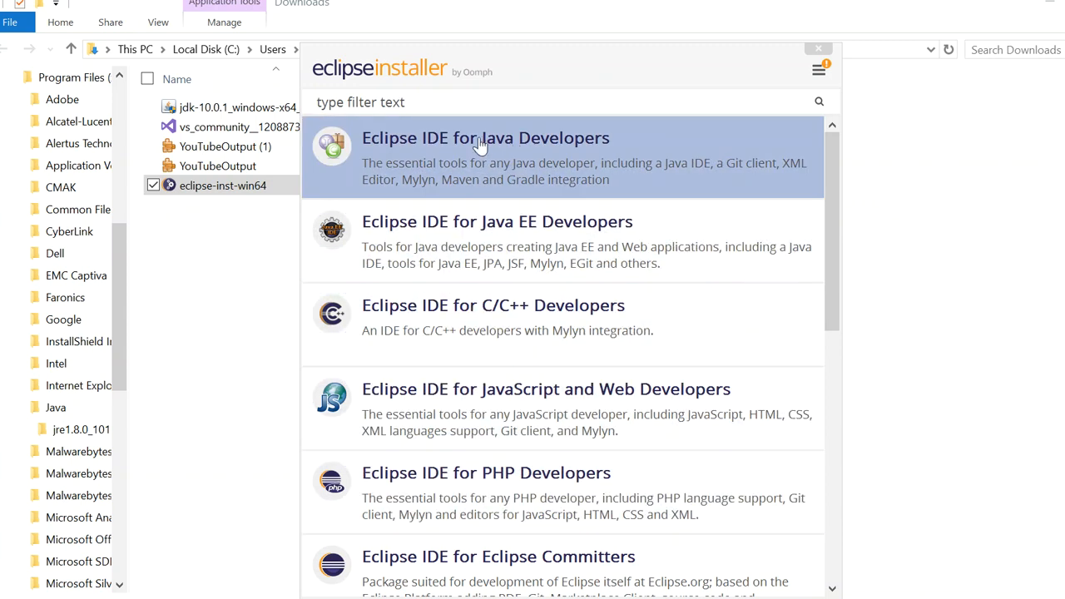
Install Eclipse IDE for Java Developers in the default folder with both shortcuts, accepting and remembering the licenses, and launch it.
click(481, 145)
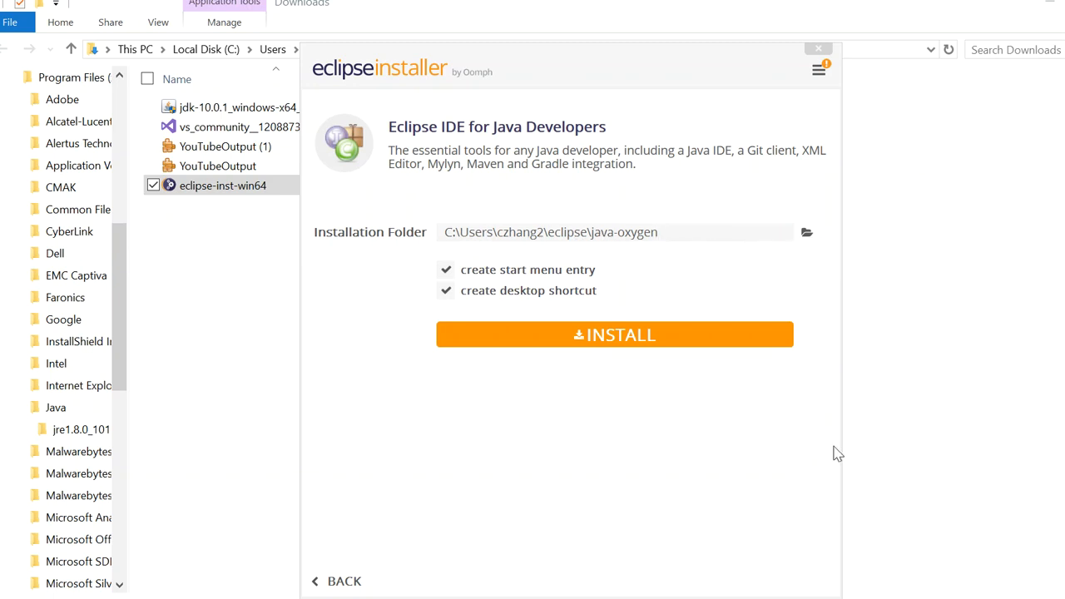
click(807, 236)
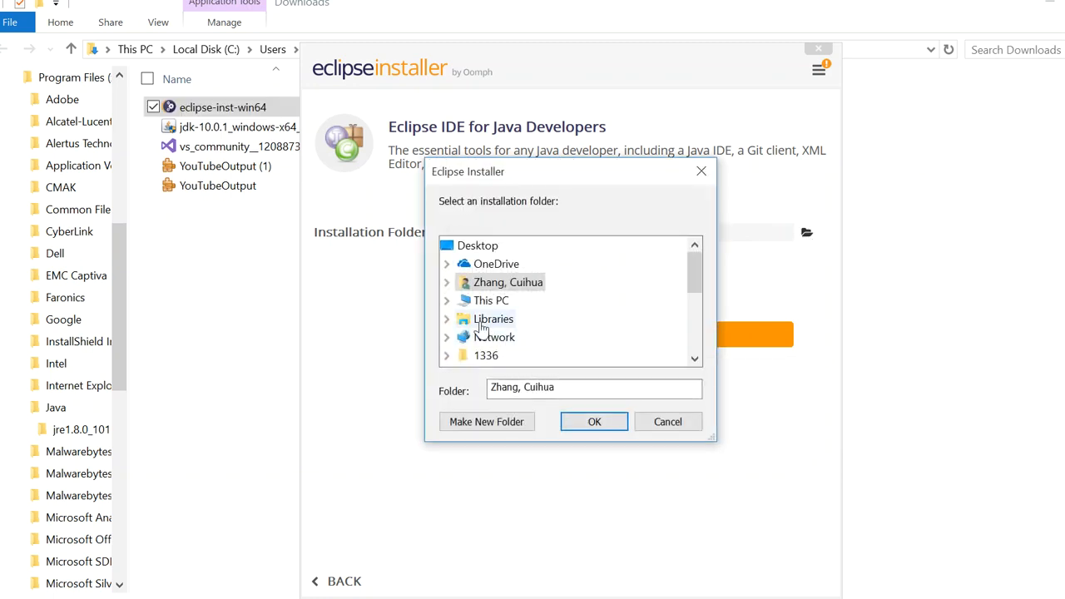
click(669, 426)
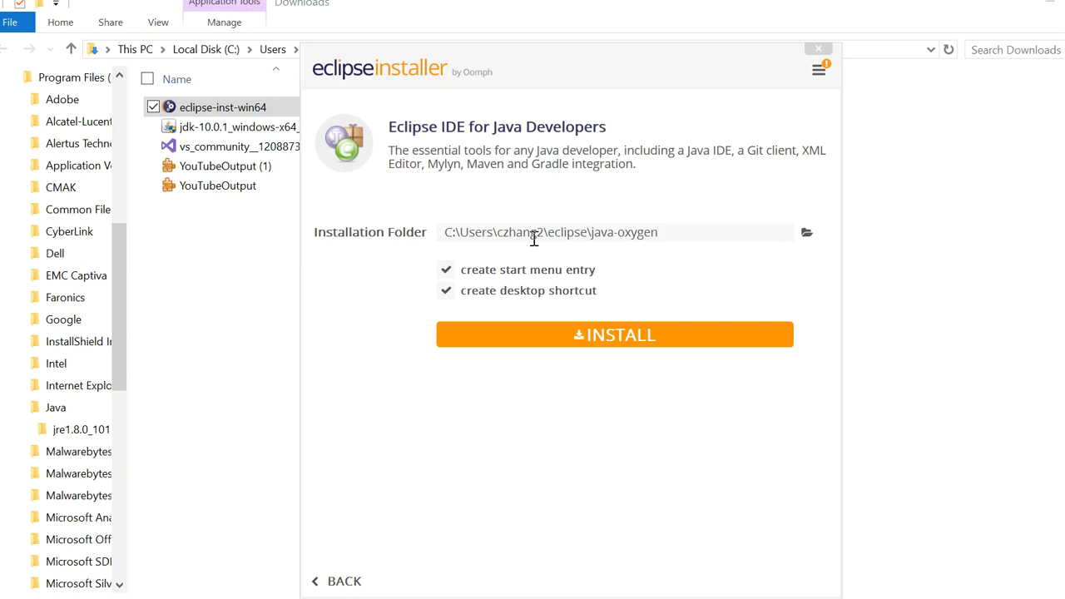
click(630, 342)
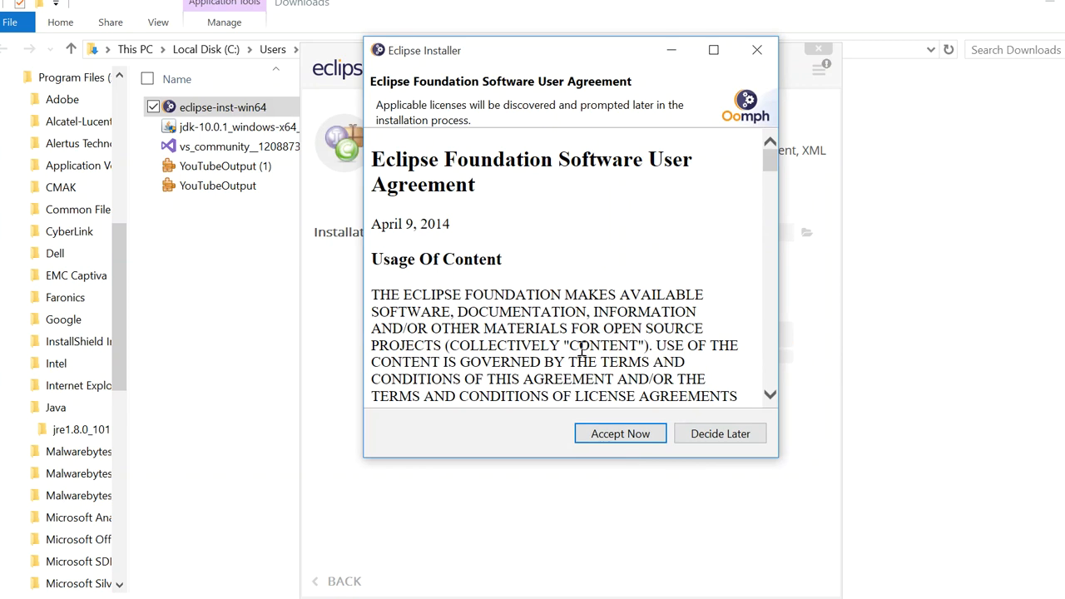
click(624, 436)
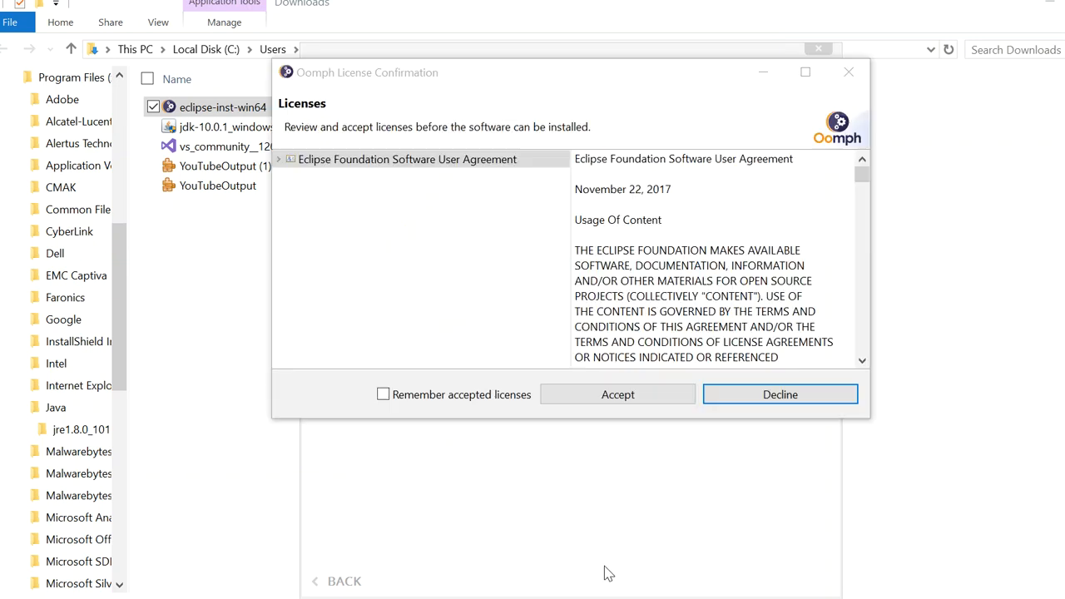
click(383, 395)
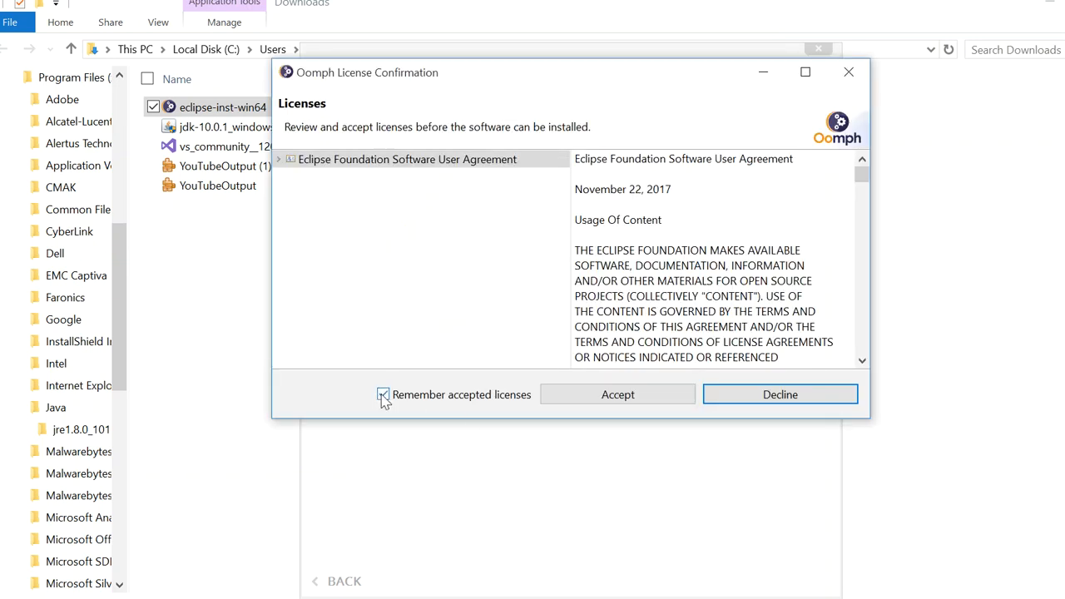
click(594, 402)
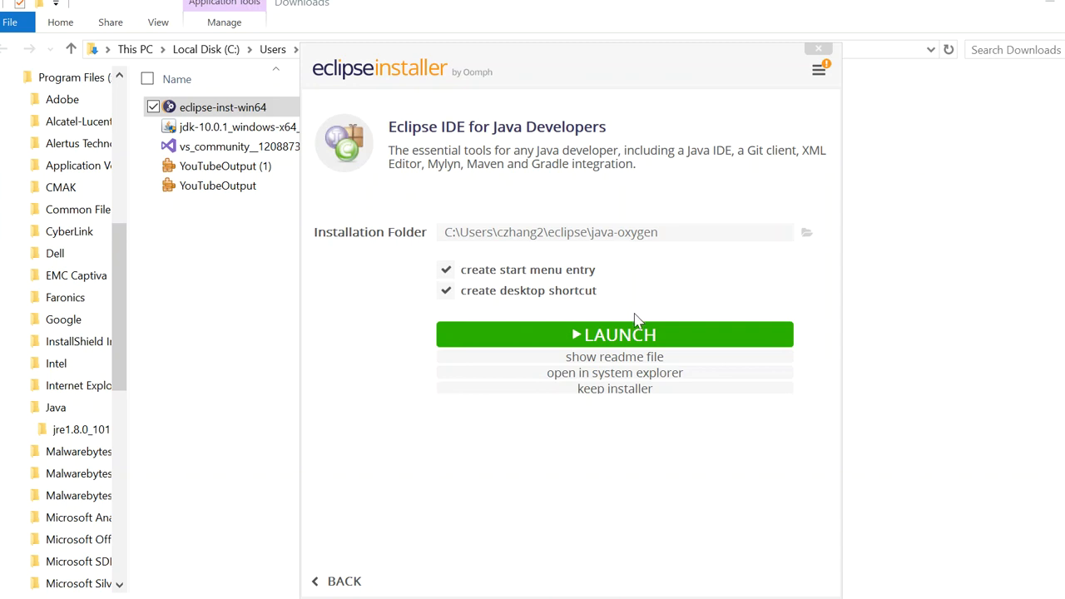
click(620, 337)
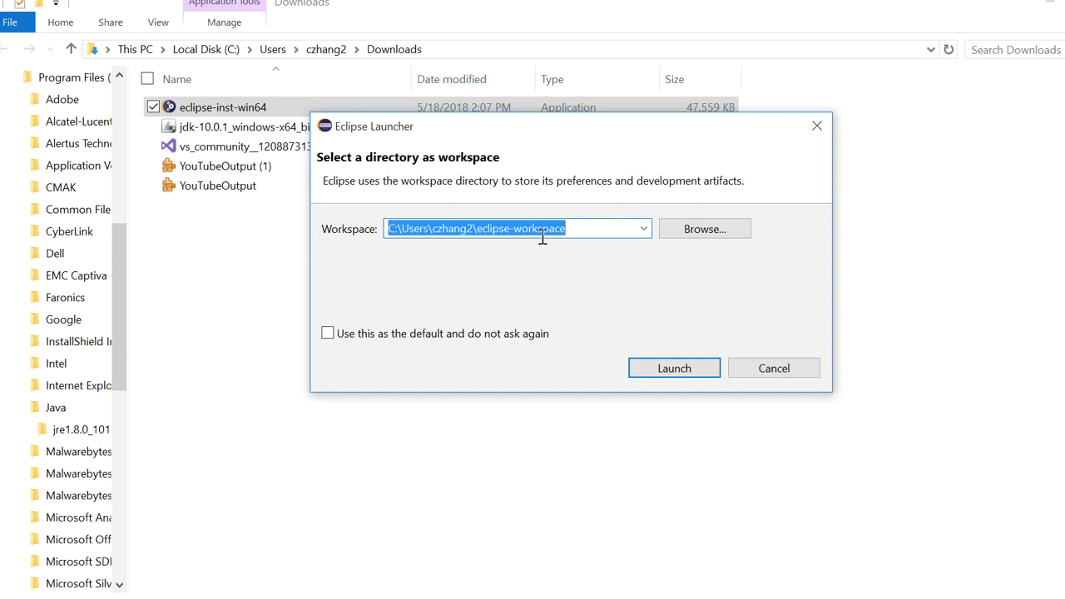
Create a new folder named 1437 inside the personal folder on Local Disk (C:) and choose it as the workspace directory.
click(704, 228)
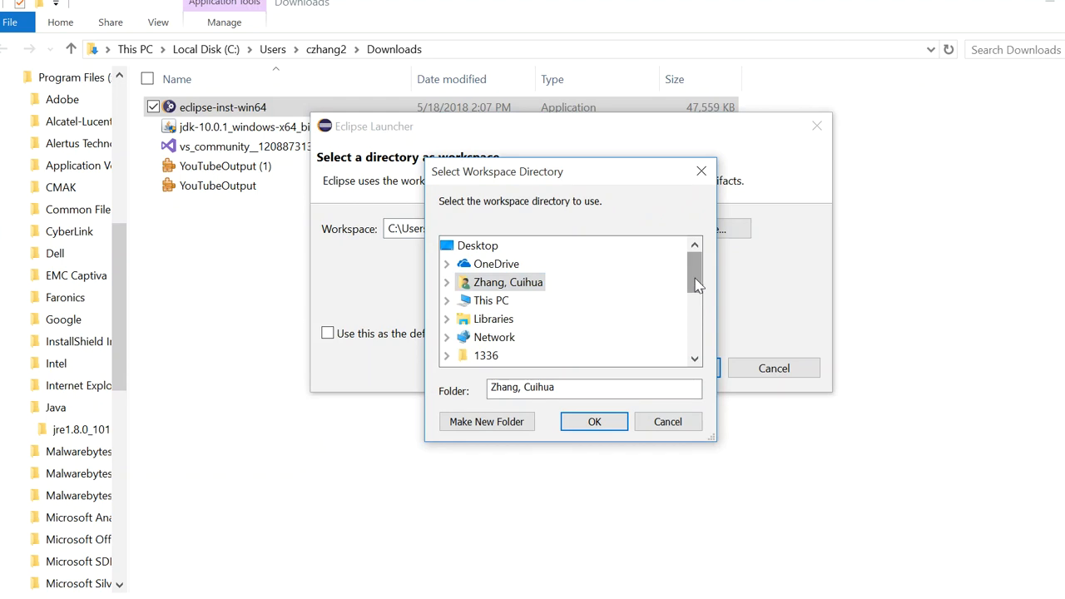
mouse_move(698, 285)
mouse_down()
mouse_move(698, 350)
mouse_move(697, 275)
mouse_up()
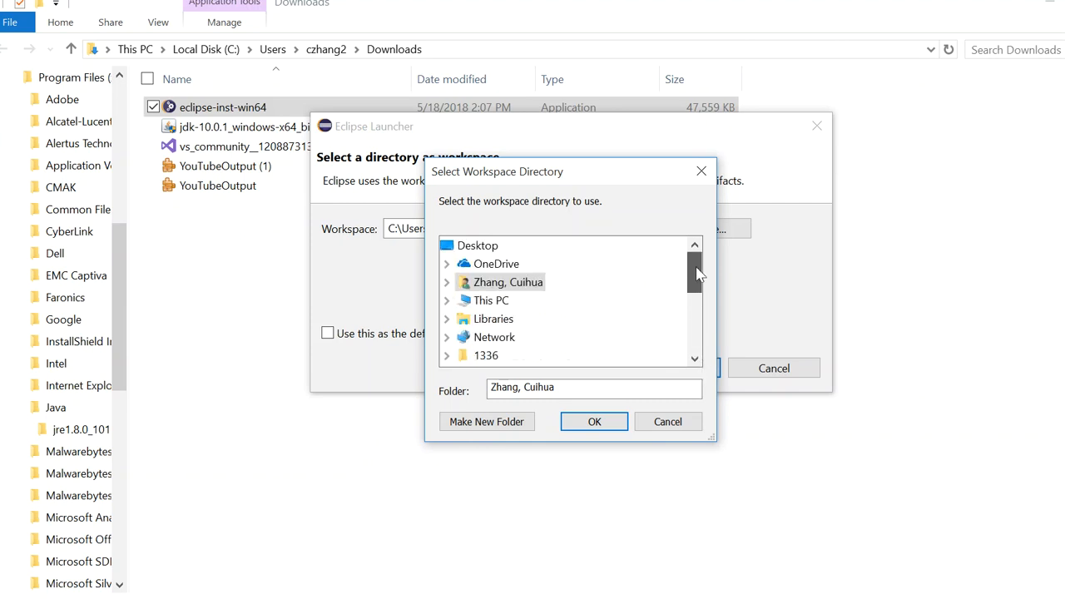
click(447, 301)
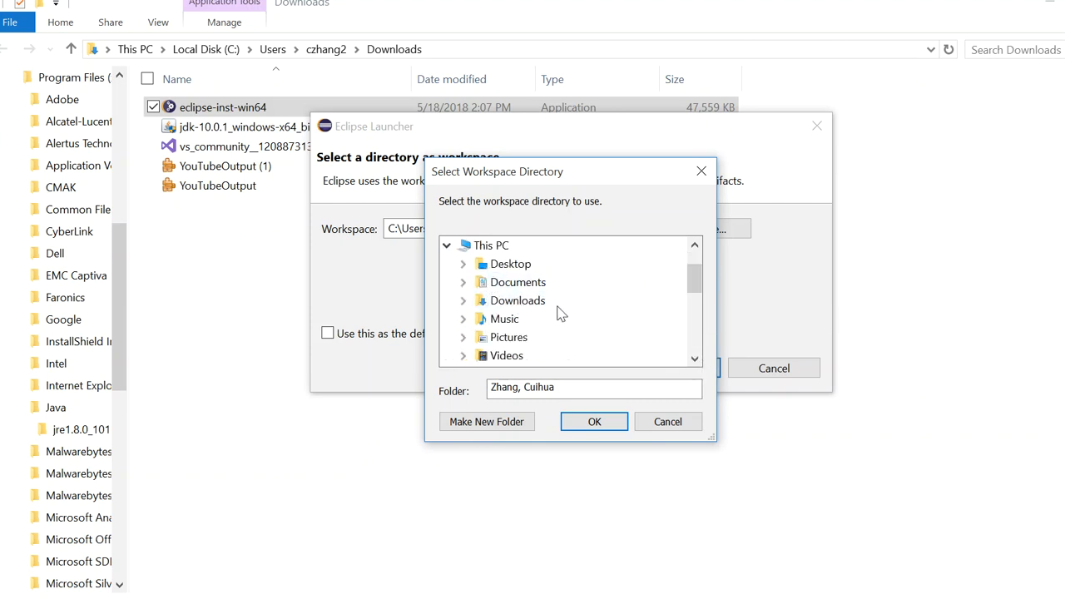
scroll(559, 311, down, 1)
click(464, 319)
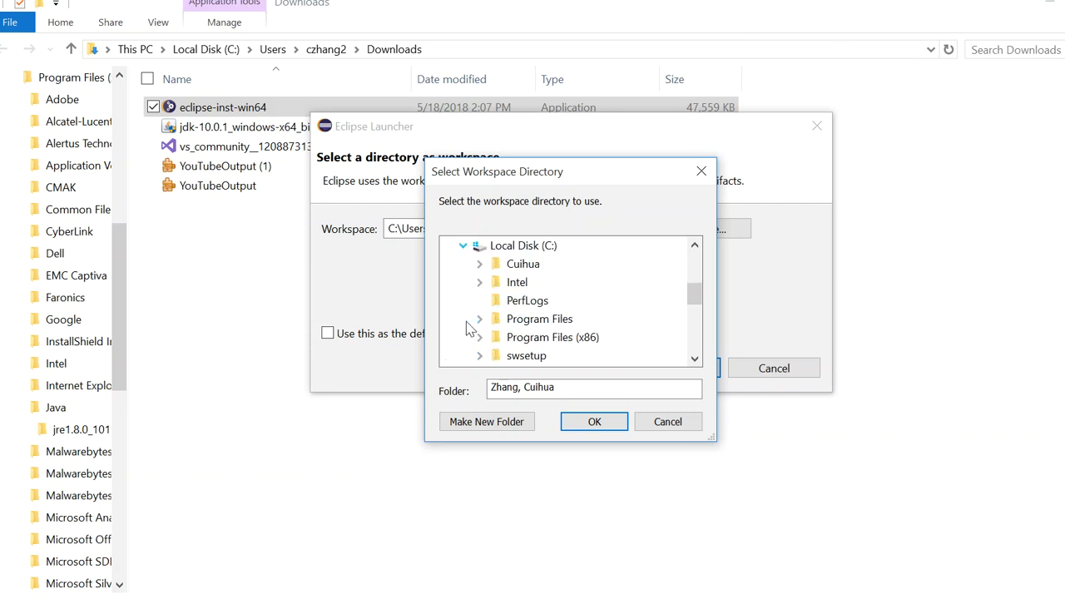
click(481, 264)
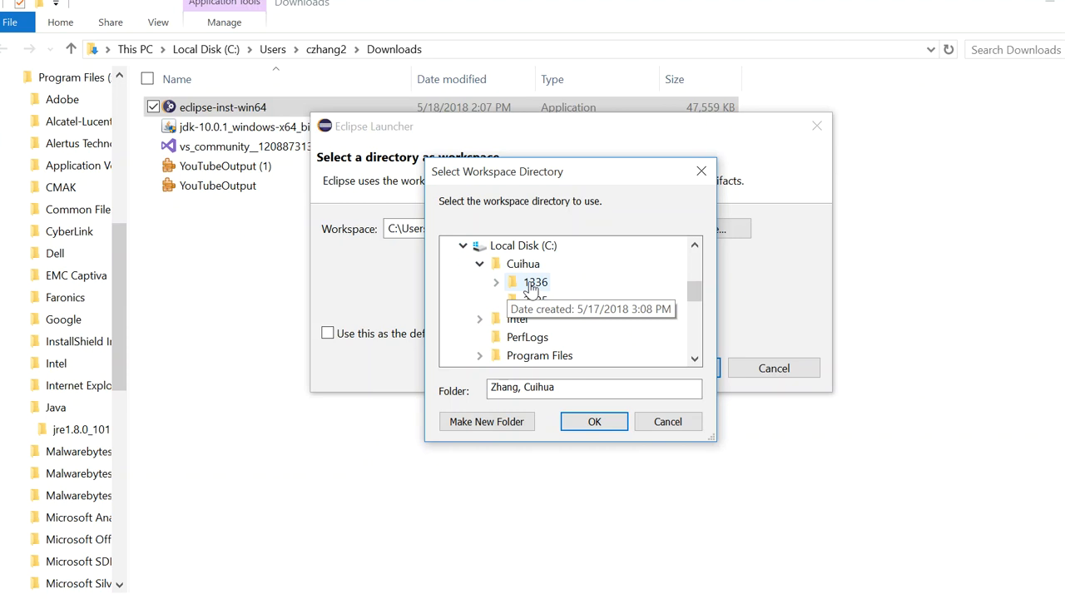
click(531, 284)
click(480, 264)
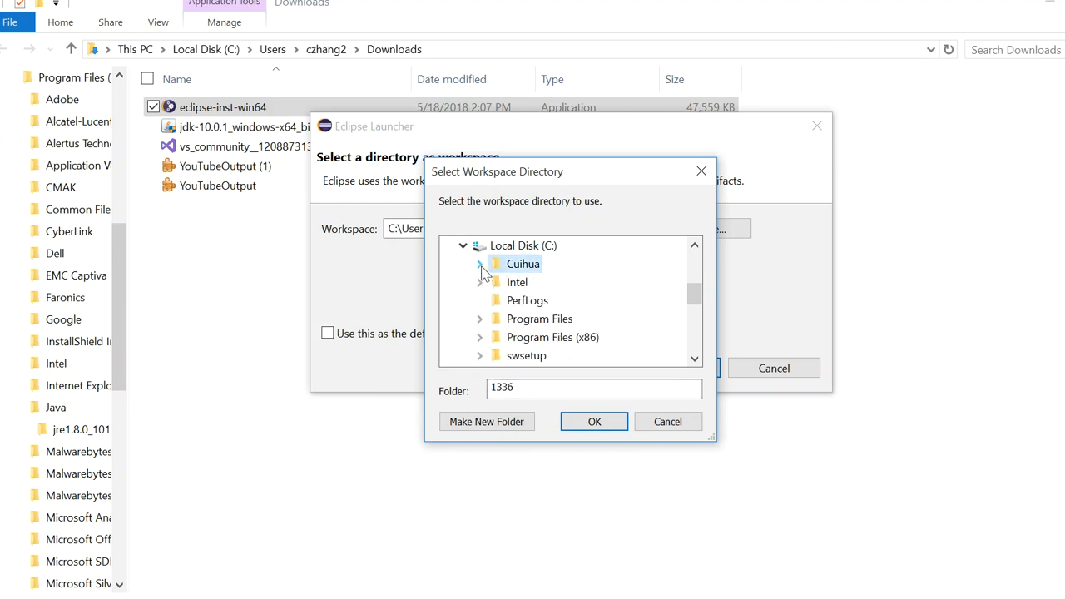
click(499, 422)
text(1437)
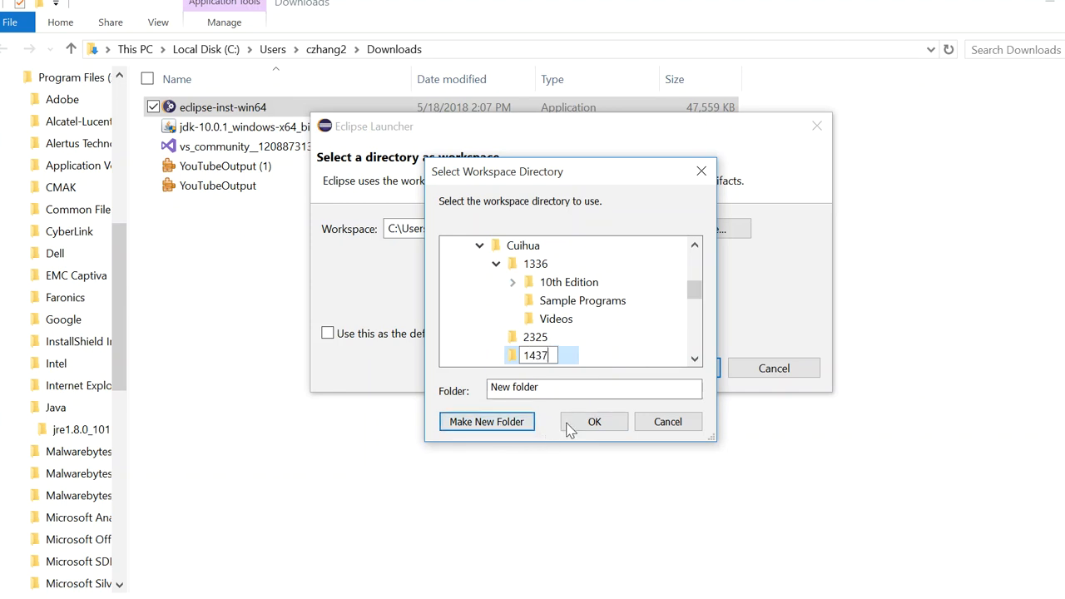
click(597, 394)
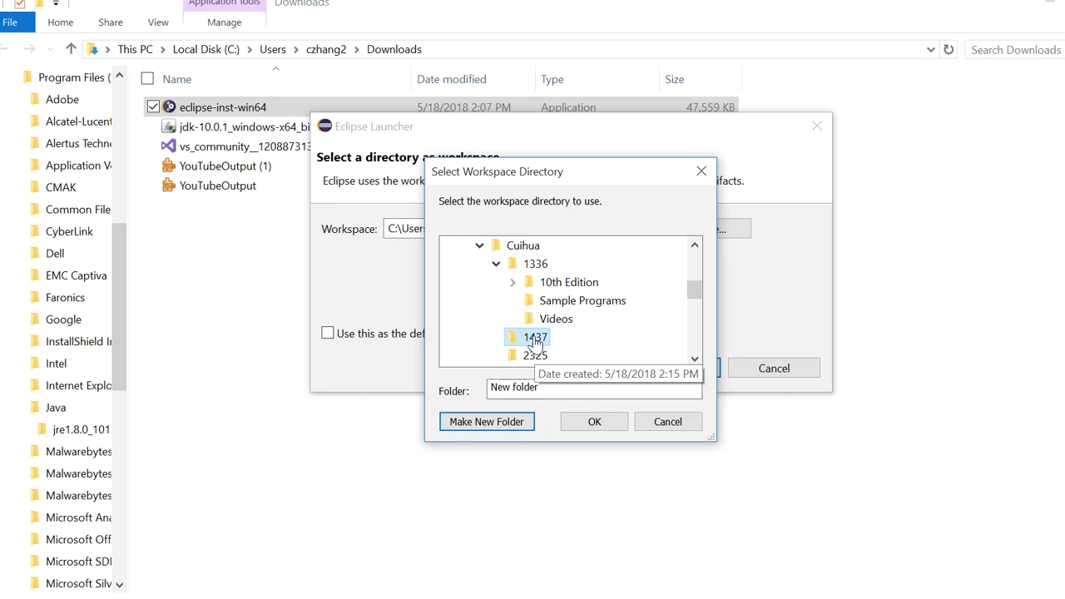
click(593, 422)
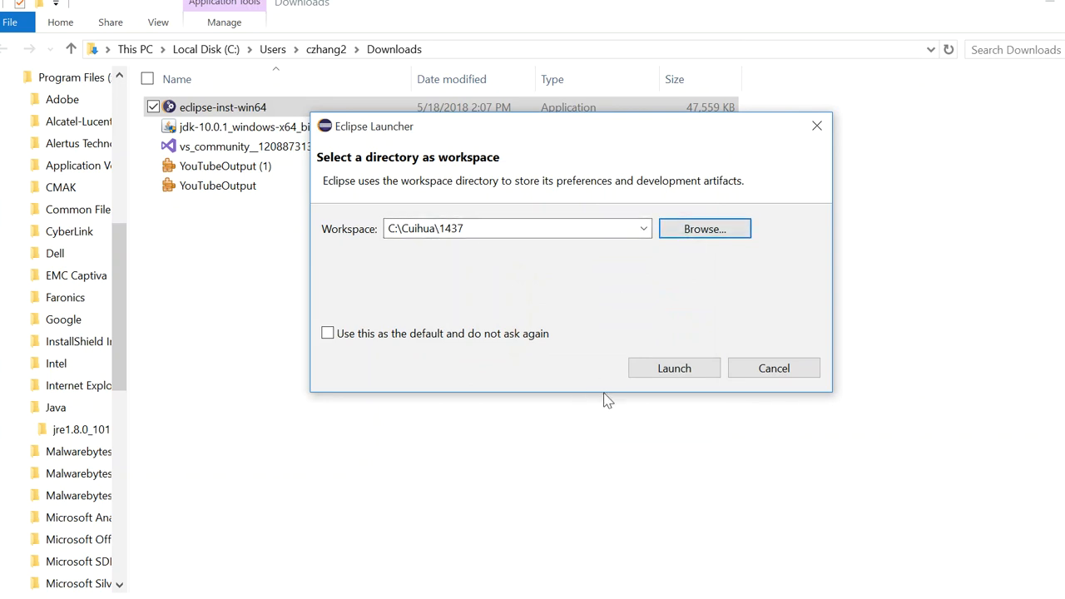
Launch Eclipse with this workspace as the default without asking again, and close the Welcome page.
click(333, 337)
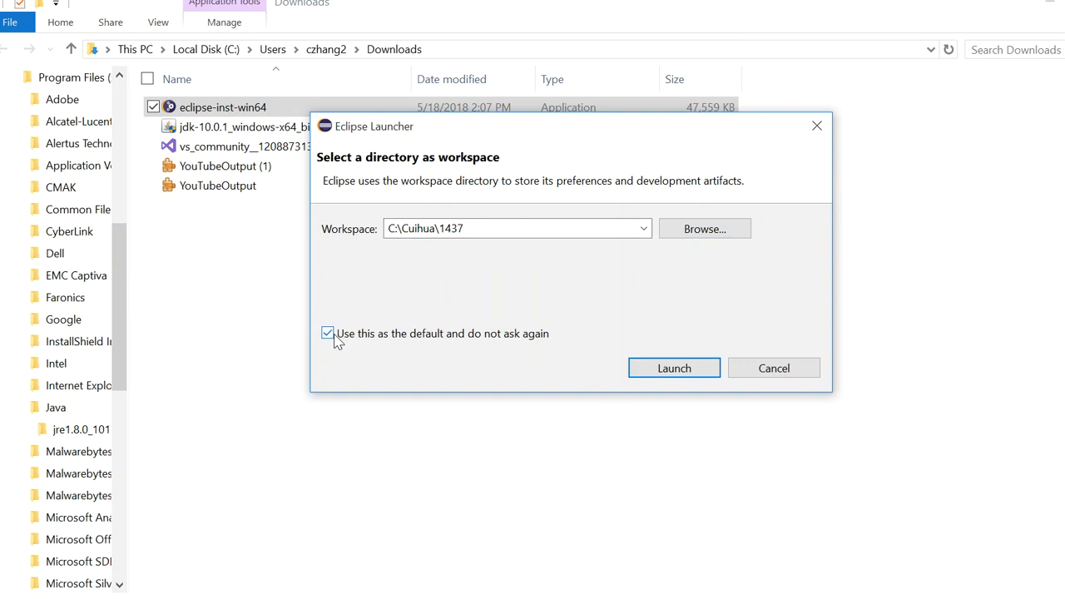
click(668, 371)
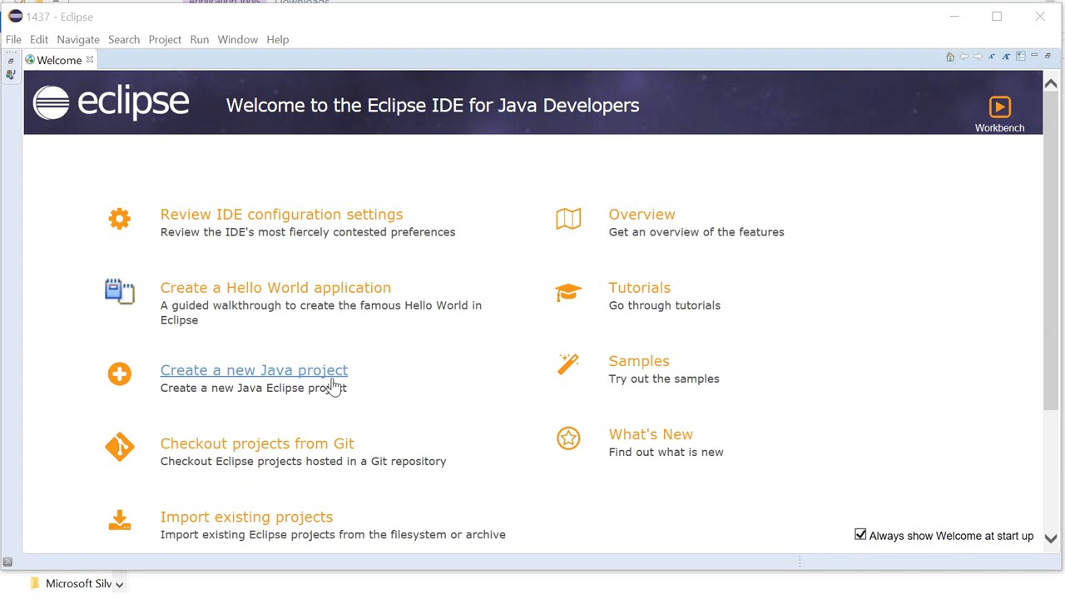
click(90, 61)
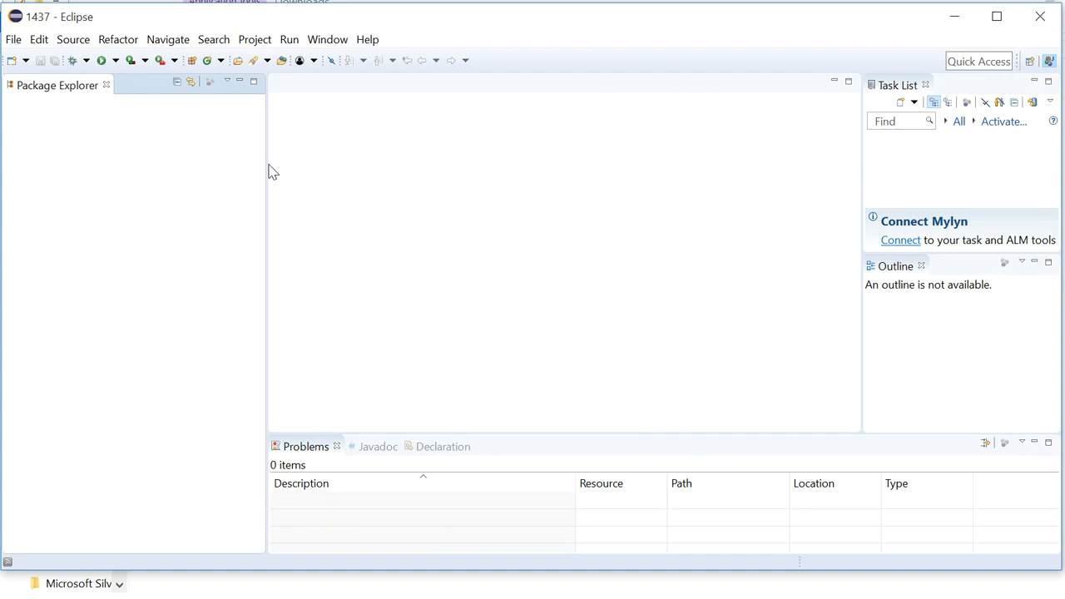
Narrow the Package Explorer and create a Java project named My First Project with the JavaSE-10 execution environment.
drag(268, 164, 147, 176)
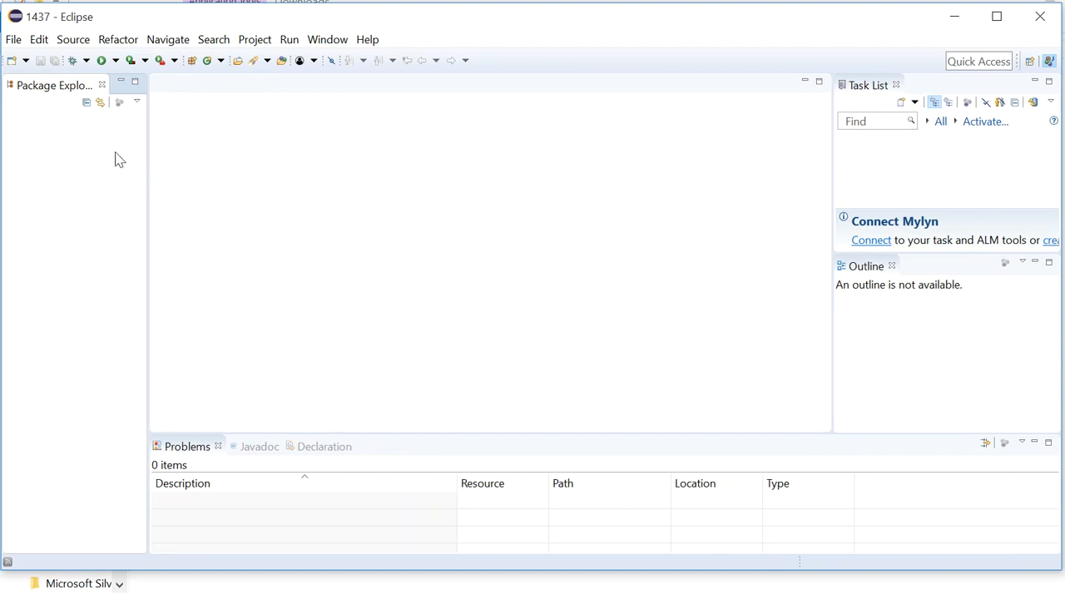
click(15, 40)
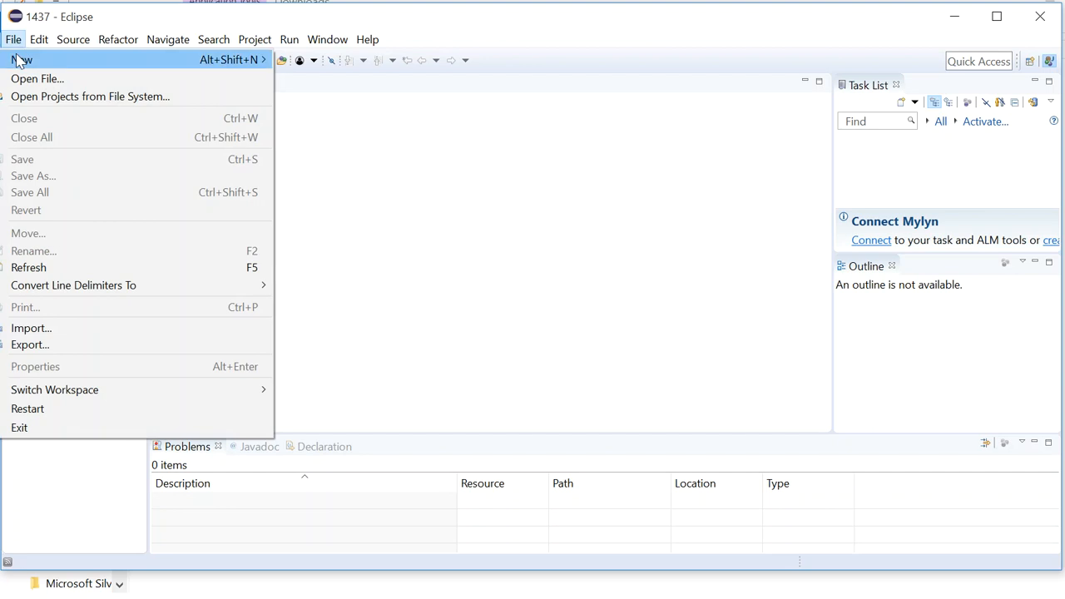
mouse_move(18, 60)
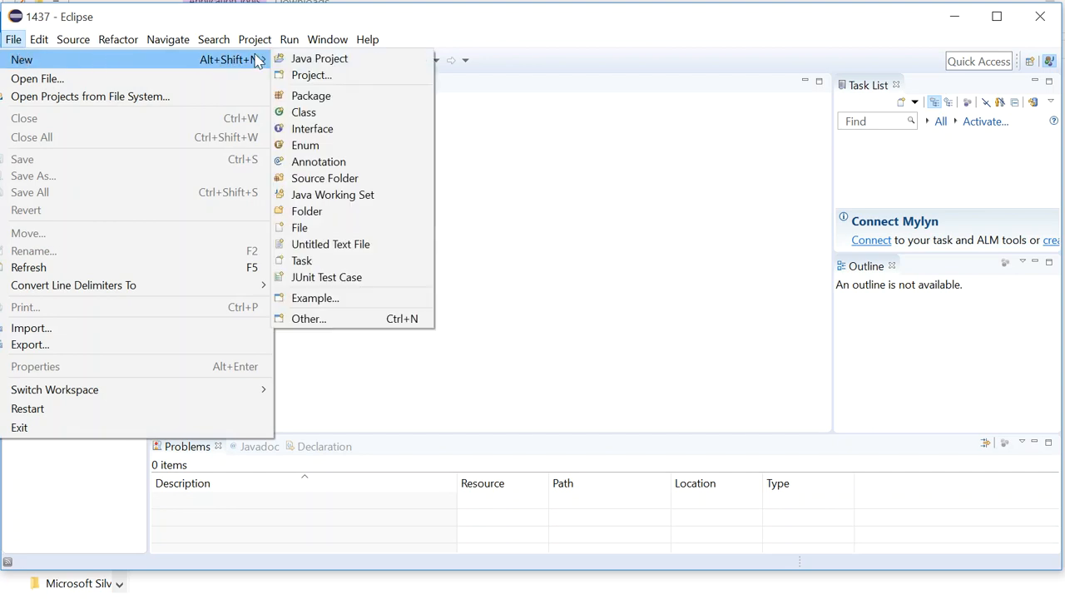
click(321, 60)
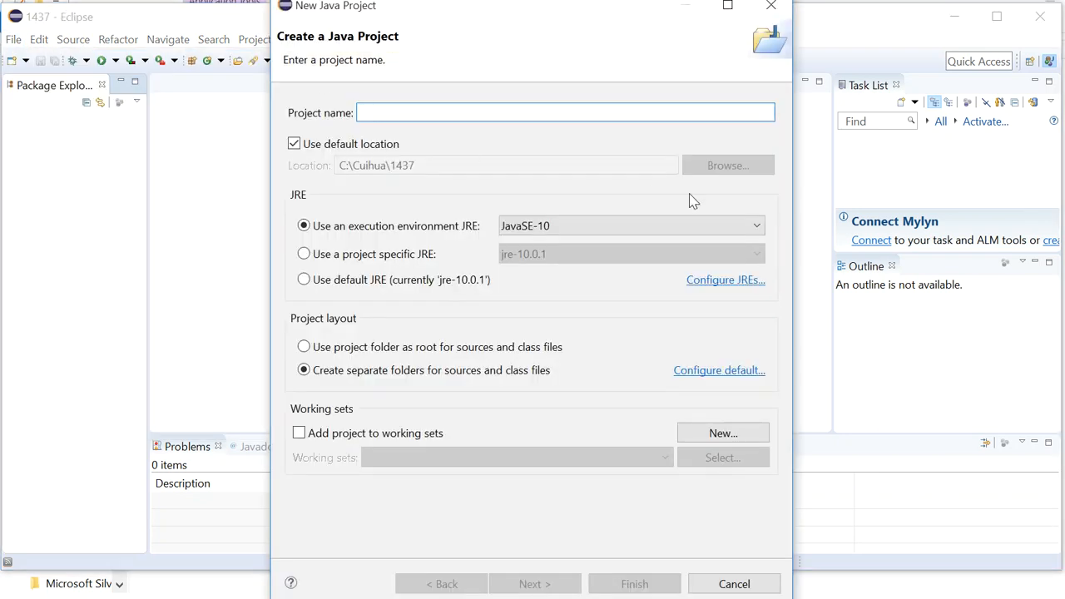
text(My F)
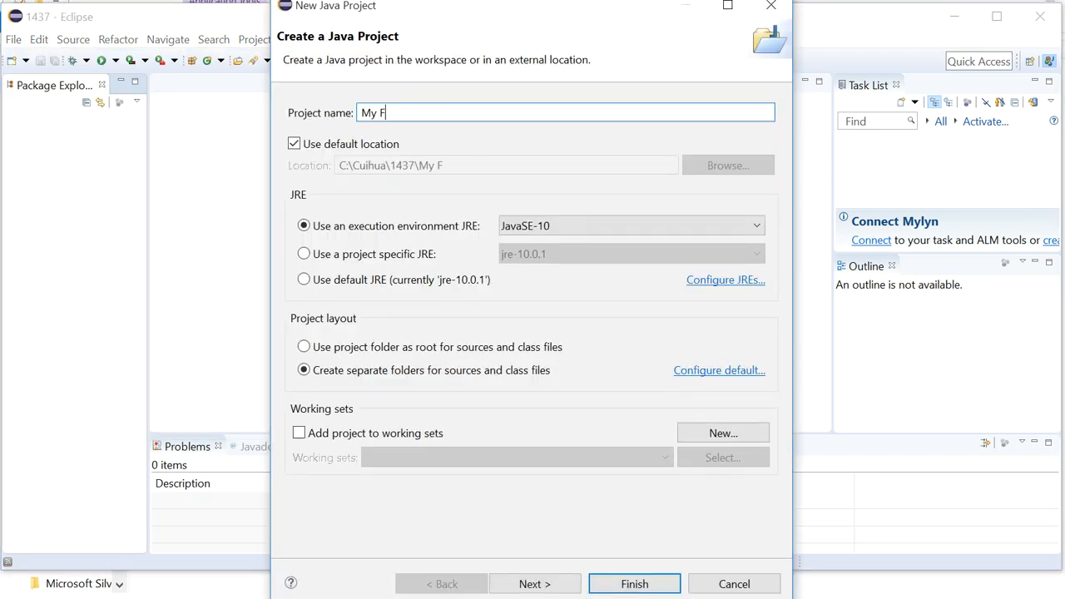
text(irst Project)
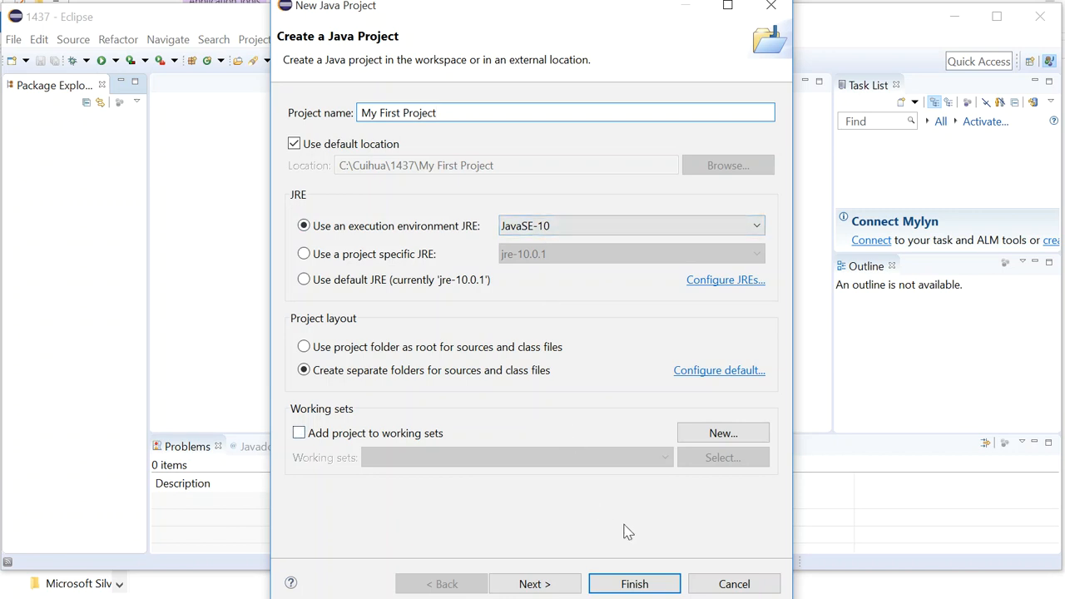
click(634, 584)
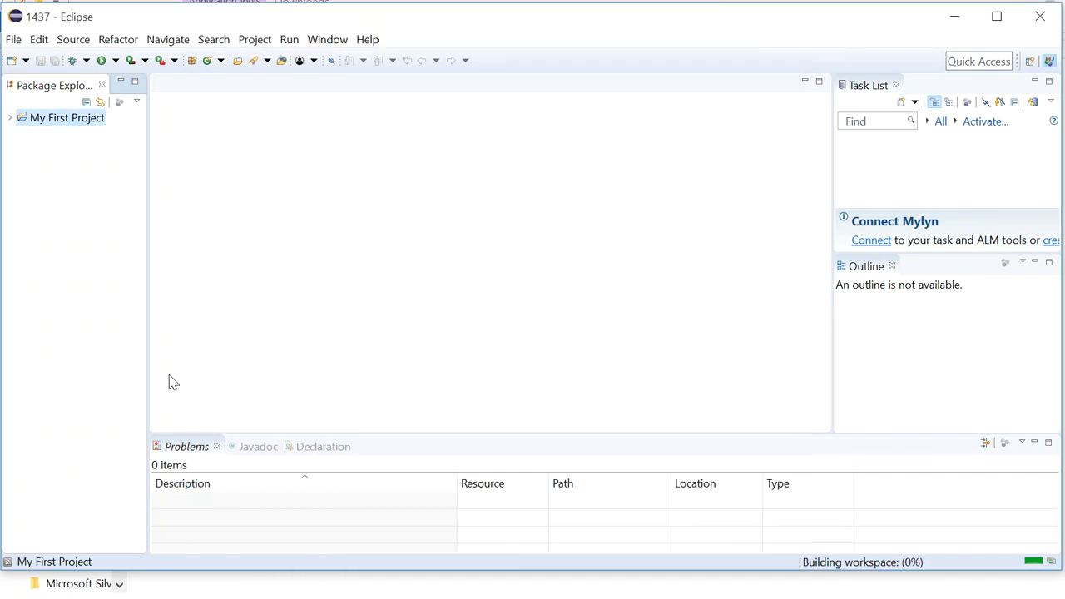
Expand My First Project and create a package named pkg in its src folder.
click(10, 118)
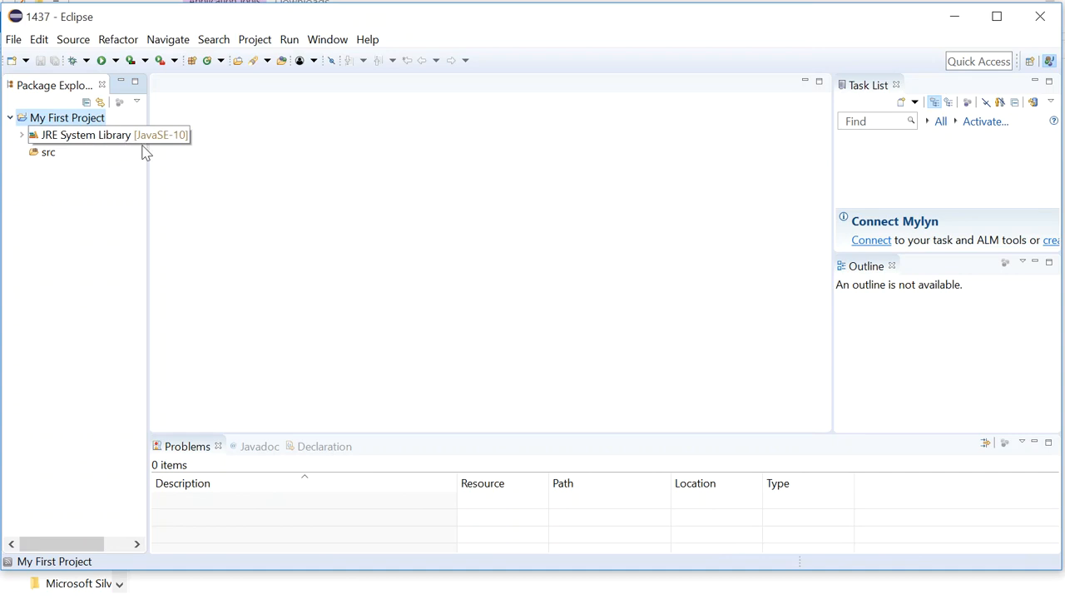
right_click(69, 121)
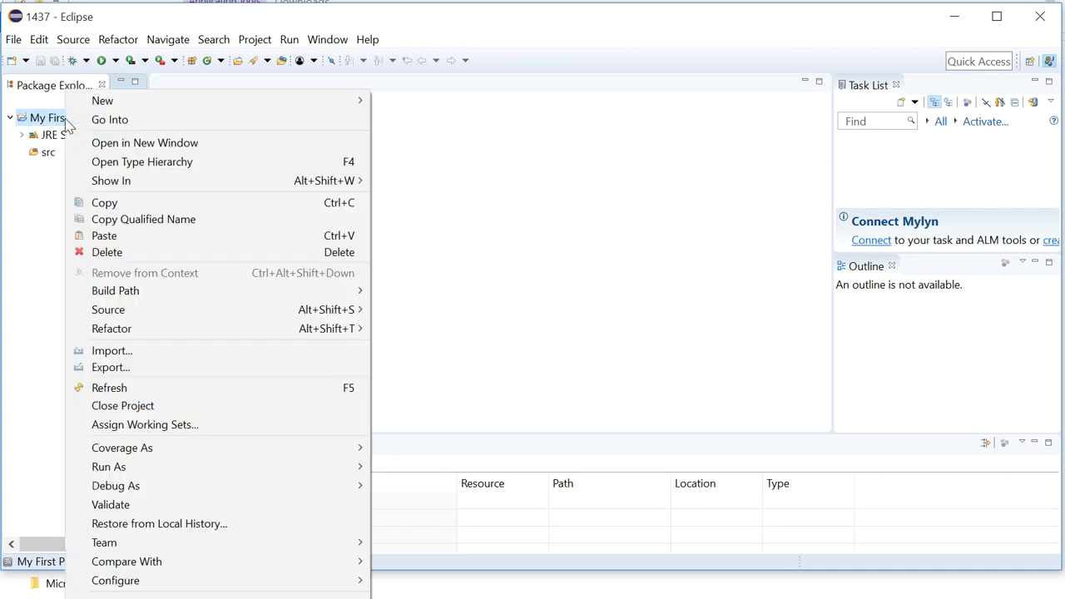
mouse_move(98, 107)
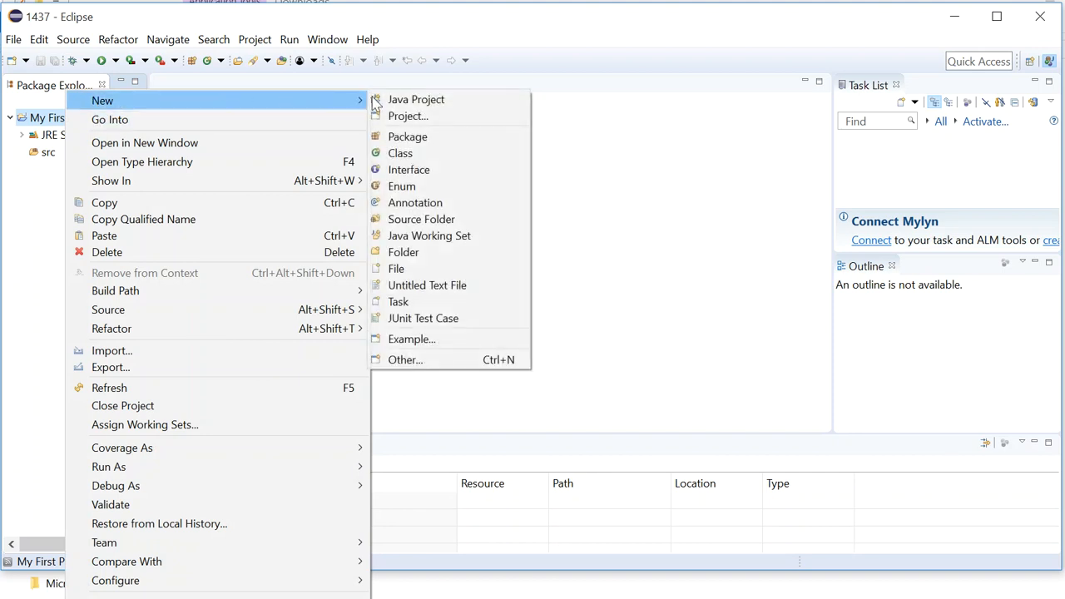
click(408, 139)
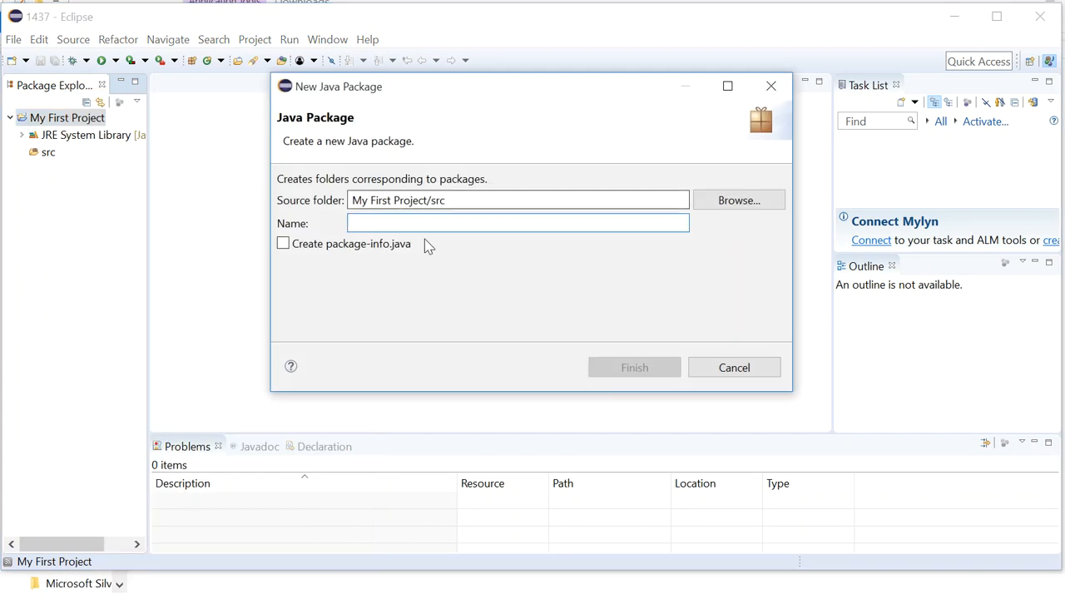
text(pkg)
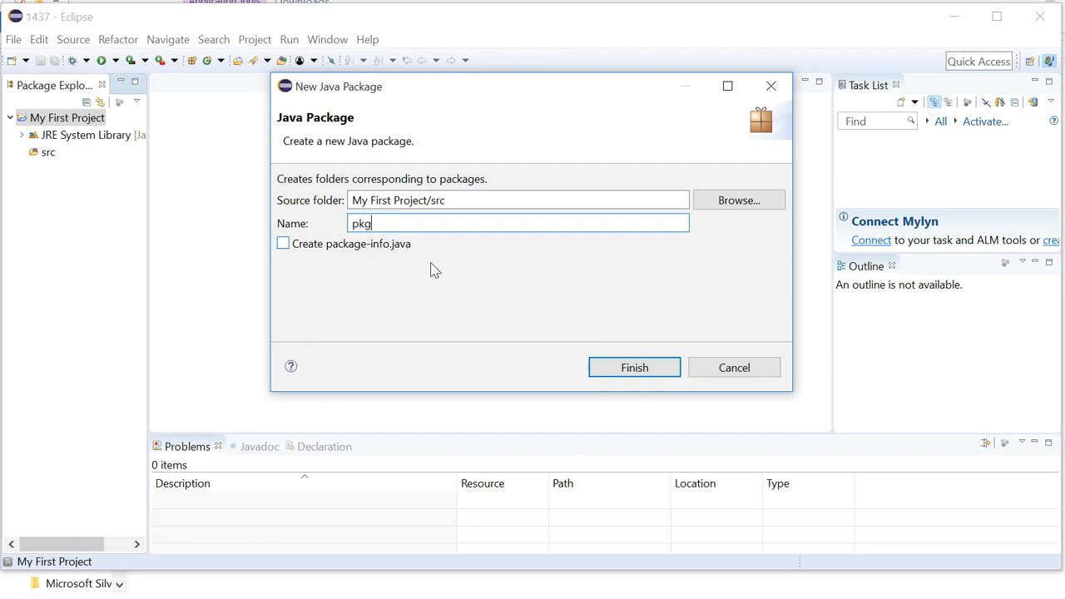
click(647, 376)
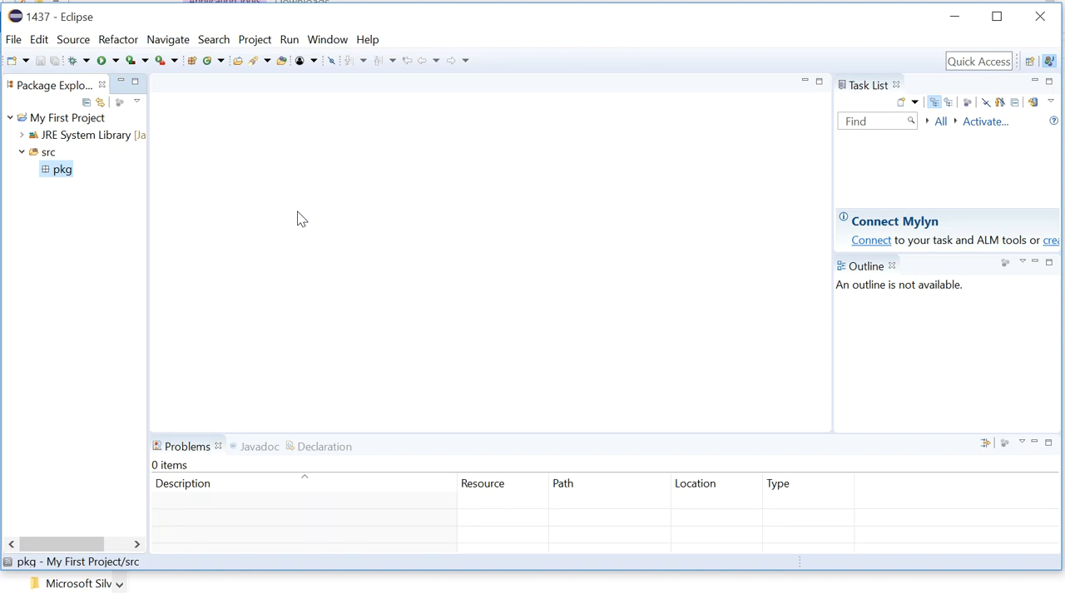
Create a public class named MyFirstClass in the pkg package with a public static void main(String[] args) method stub.
right_click(65, 181)
mouse_move(71, 161)
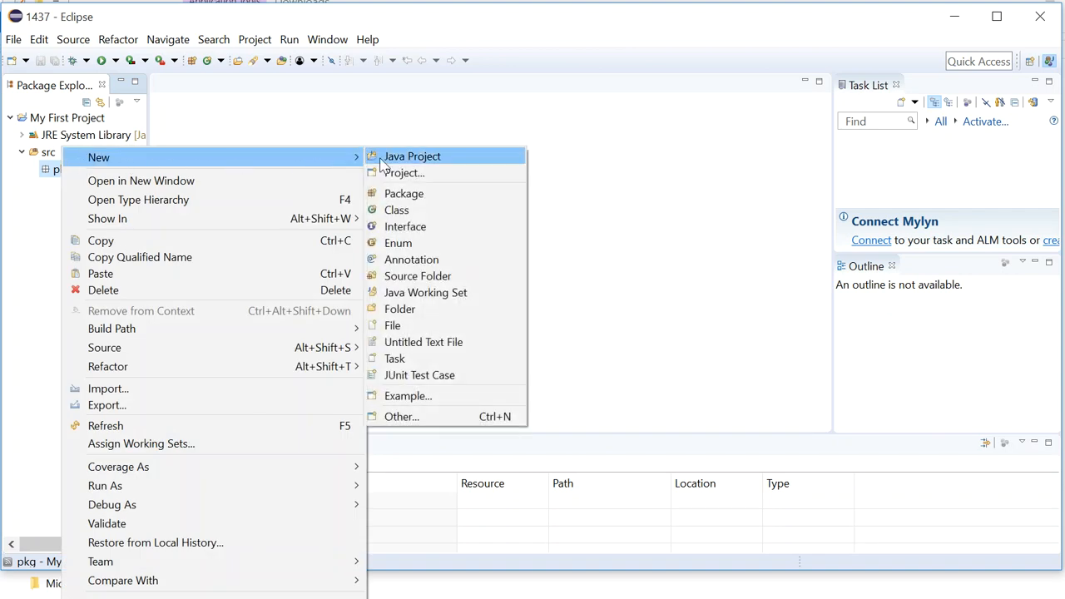
click(410, 218)
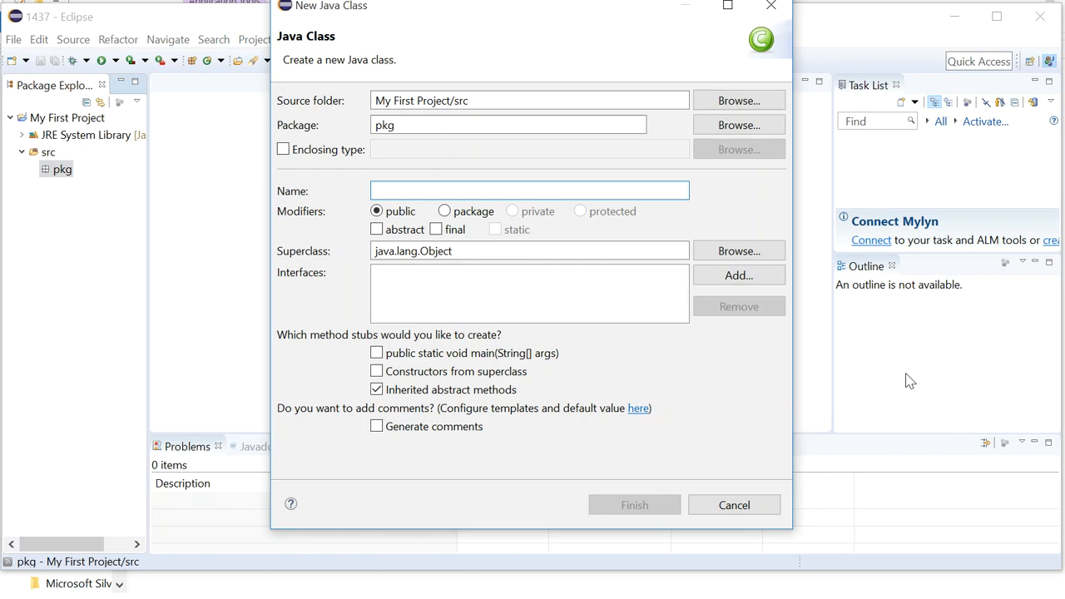
text(MyFirstClass)
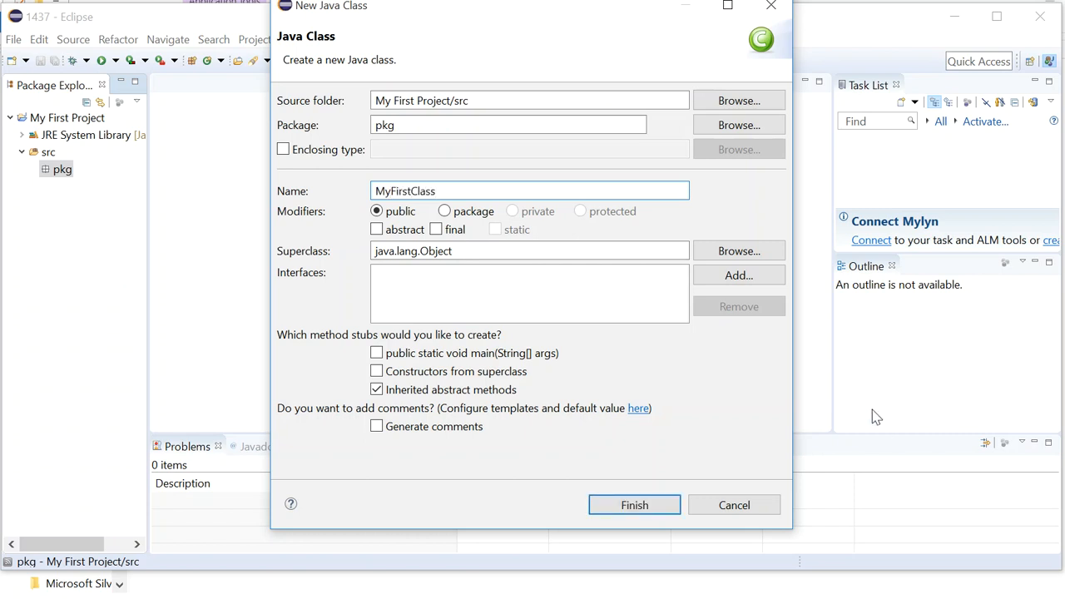
drag(463, 192, 360, 184)
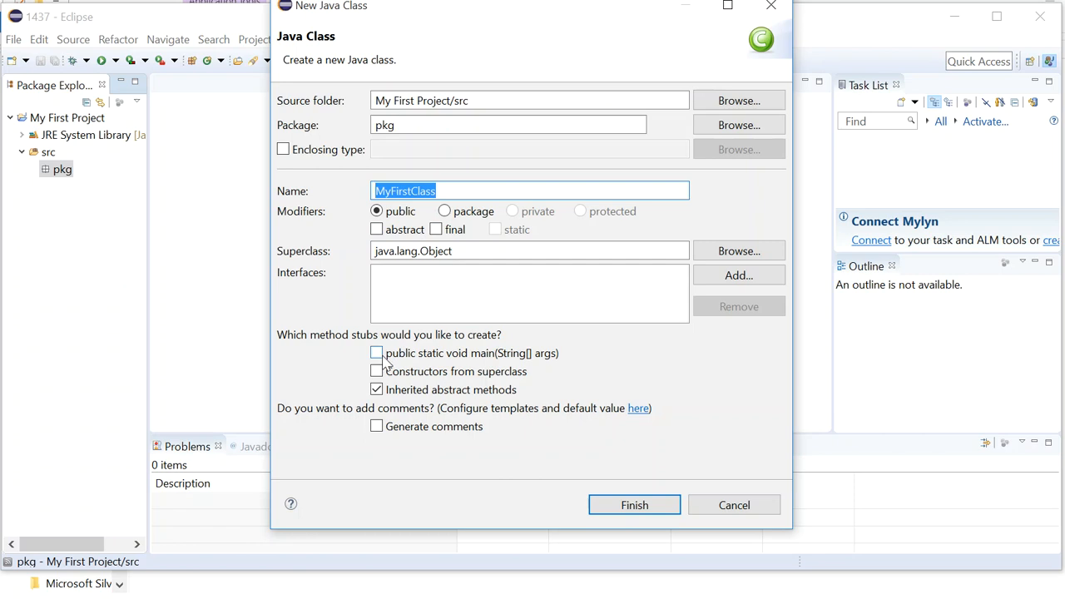
click(379, 358)
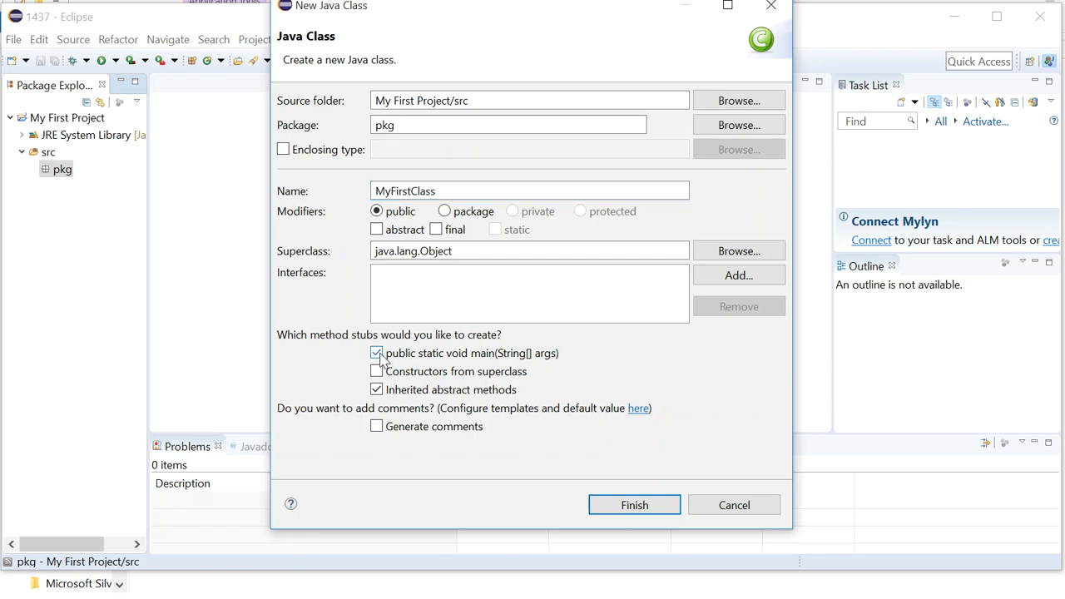
click(632, 509)
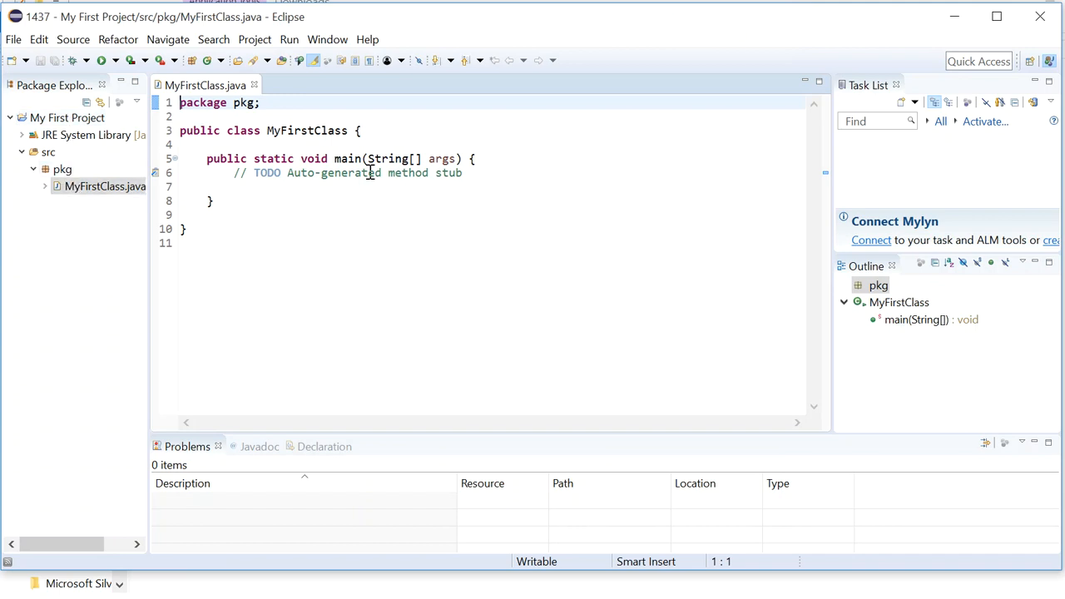
Add the statement System.out.println ("Hello, World!"); on a new line below the TODO comment in the main method.
click(476, 173)
key(Return)
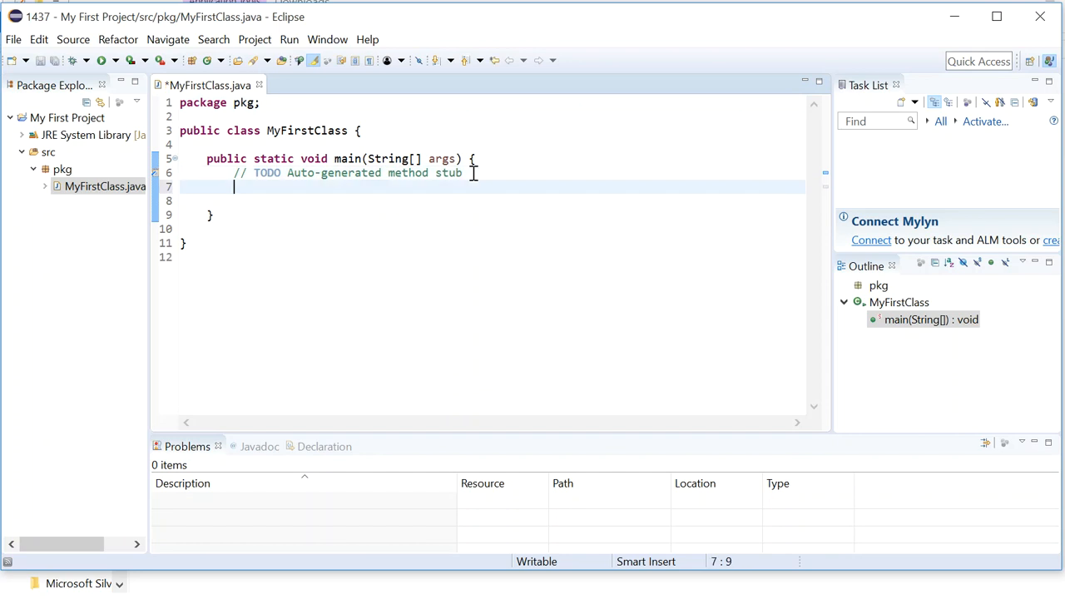
text(Sysetm)
key(BackSpace)
key(BackSpace)
text(em.out.prinl)
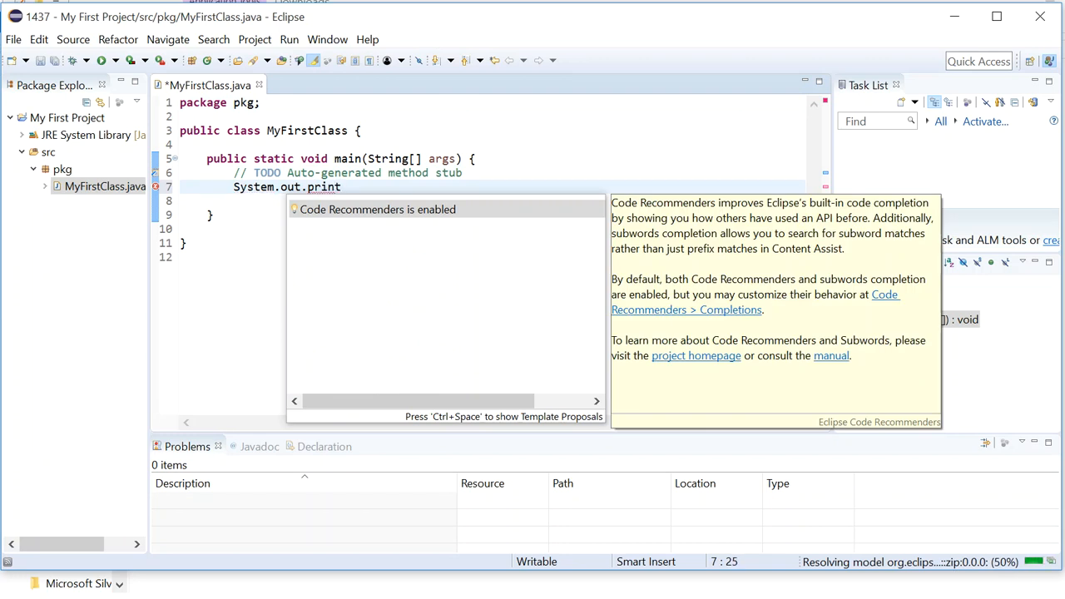
text(ln (")
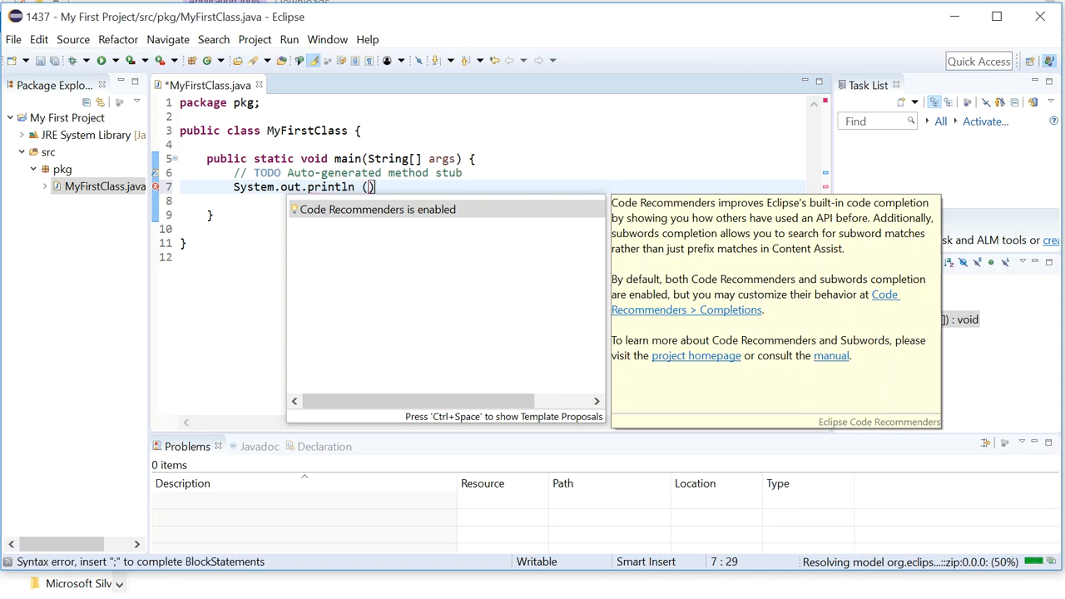
text(Hello, Wor)
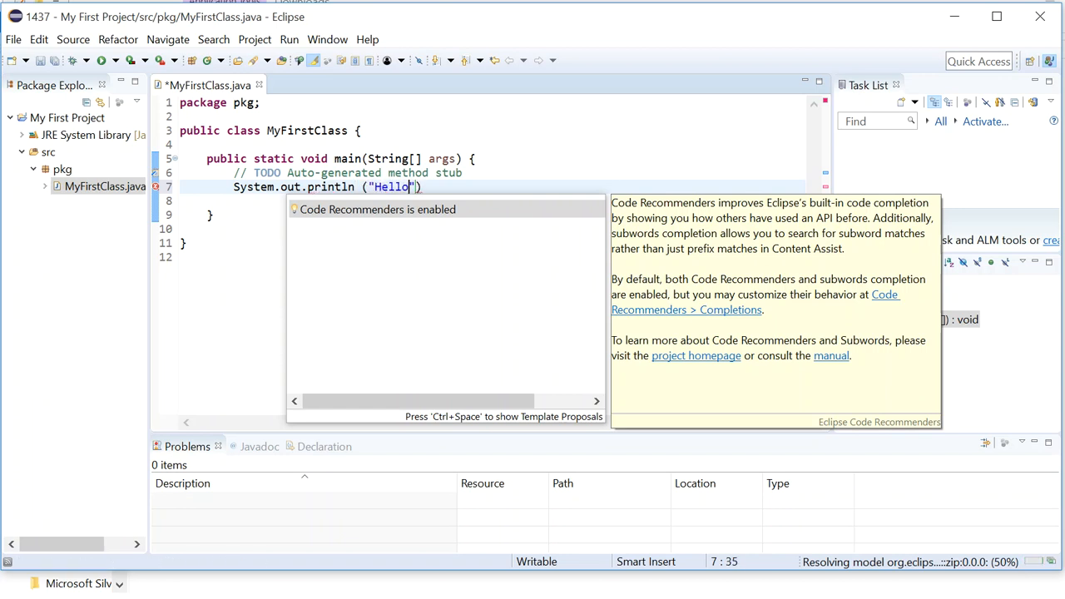
text(ld)
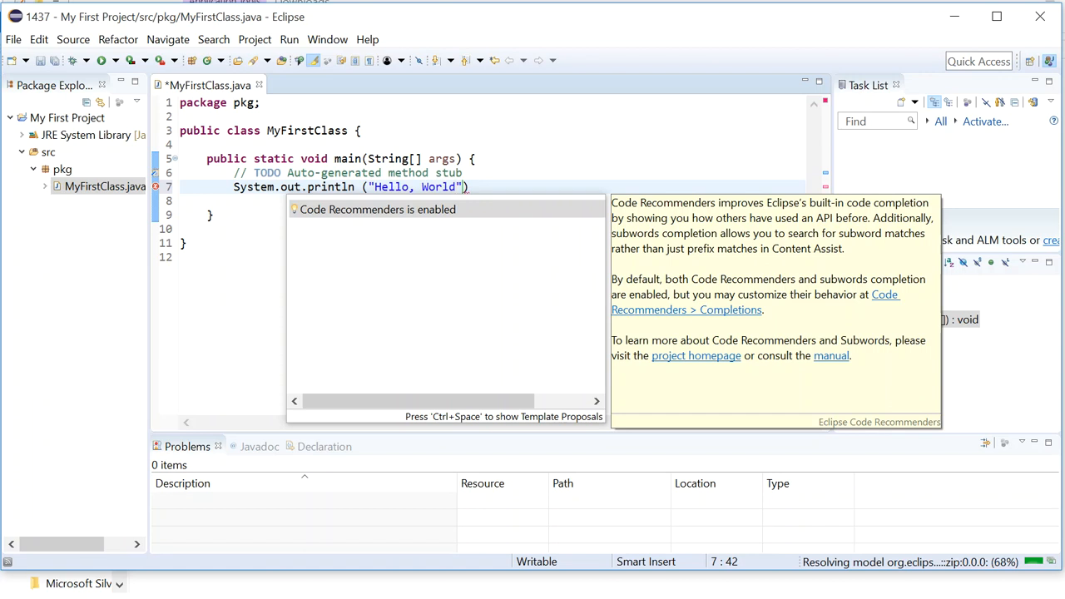
text(!)
key(Right)
text(;=)
key(BackSpace)
key(BackSpace)
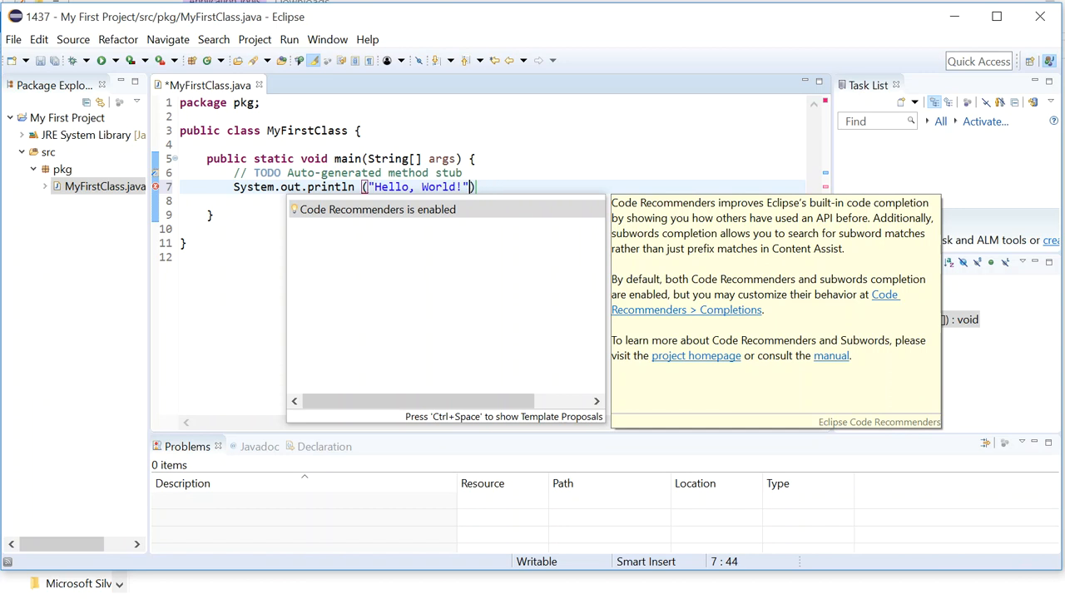
key(Right)
click(526, 158)
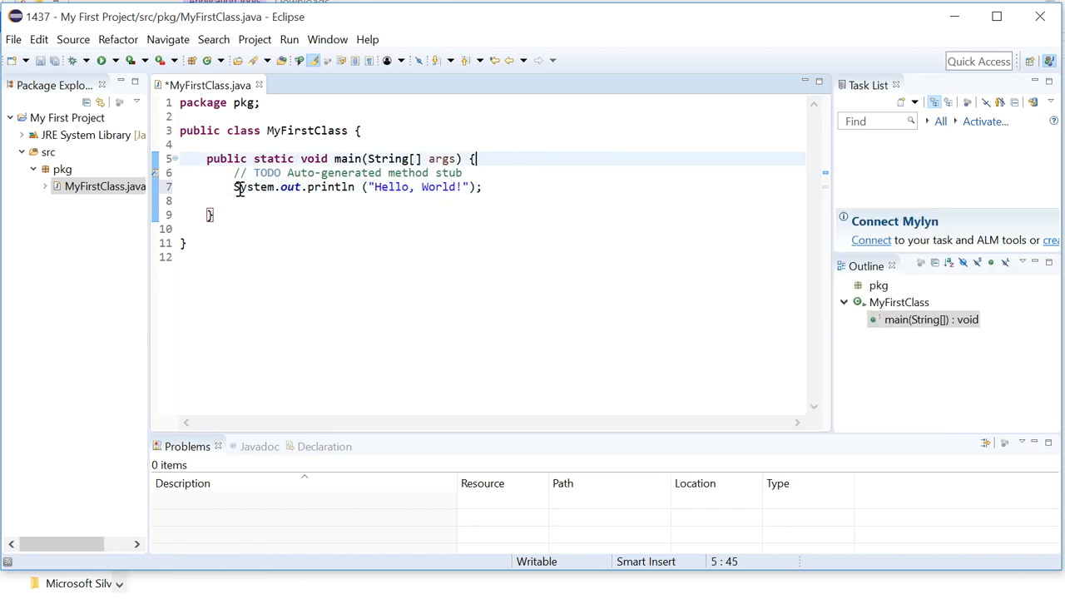
Run MyFirstClass, saving MyFirstClass.java before launch, and check the program's output in the console.
drag(232, 186, 487, 189)
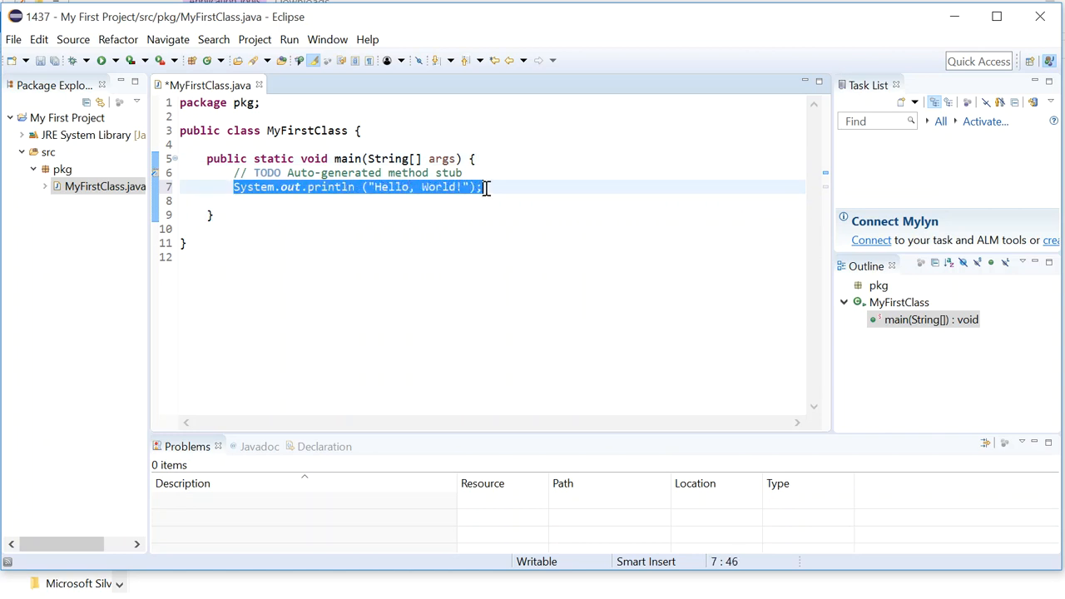
click(101, 61)
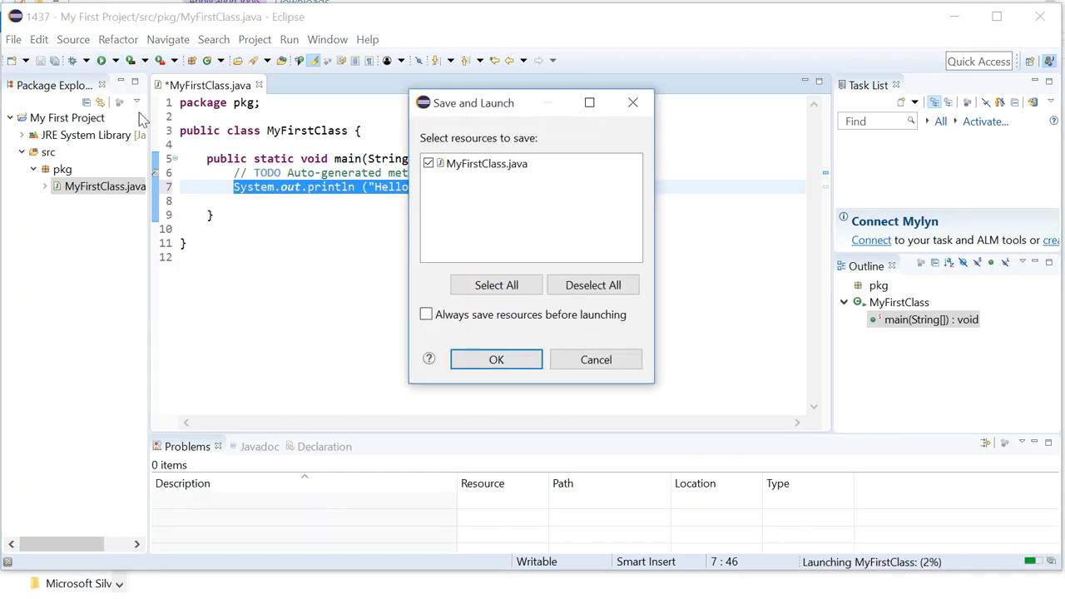
click(496, 359)
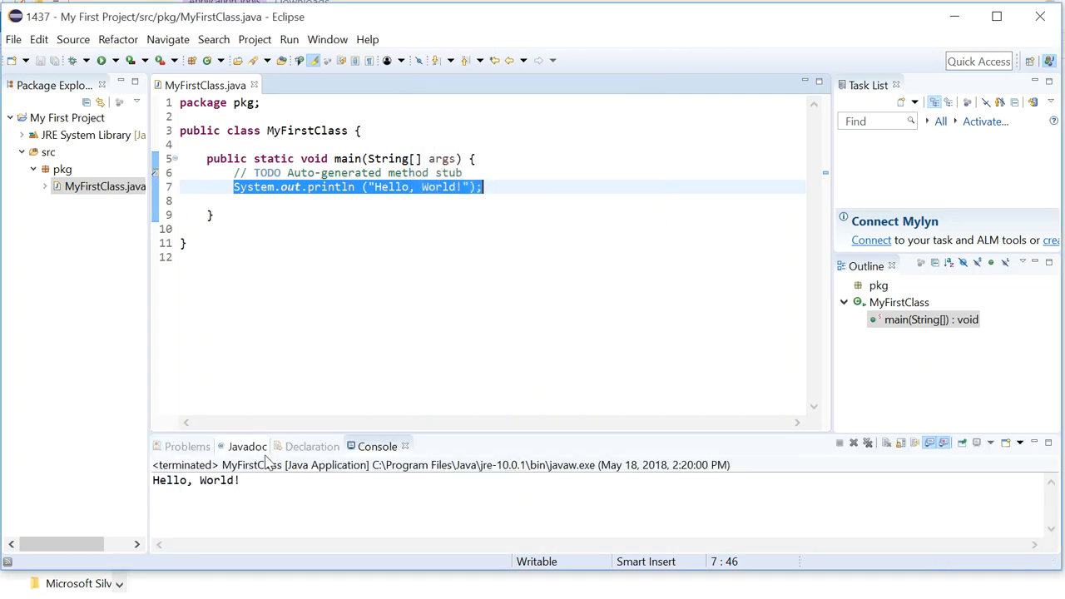
drag(243, 481, 156, 487)
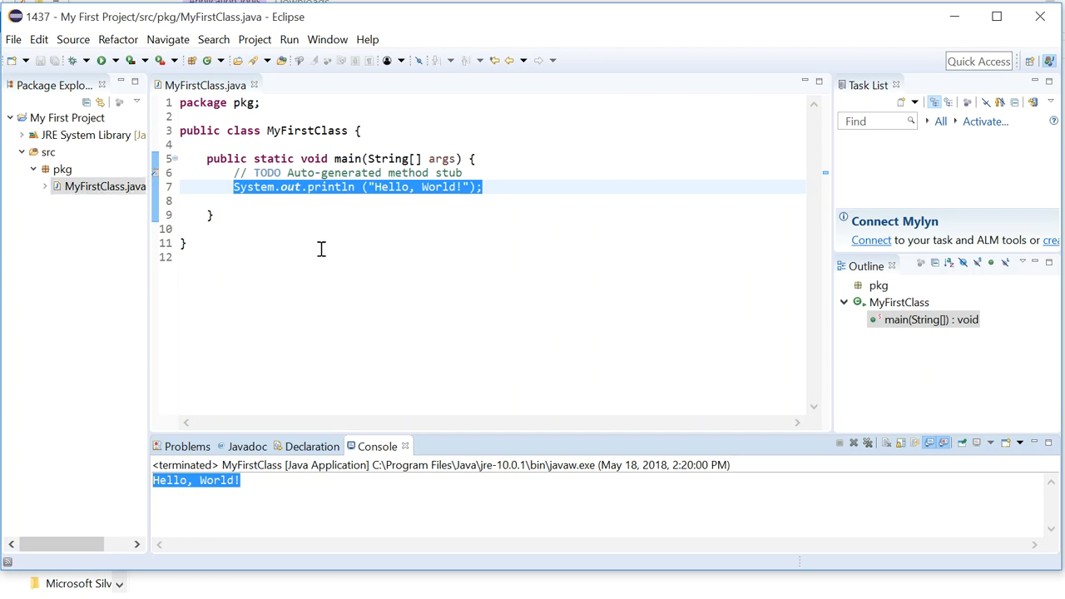
click(355, 305)
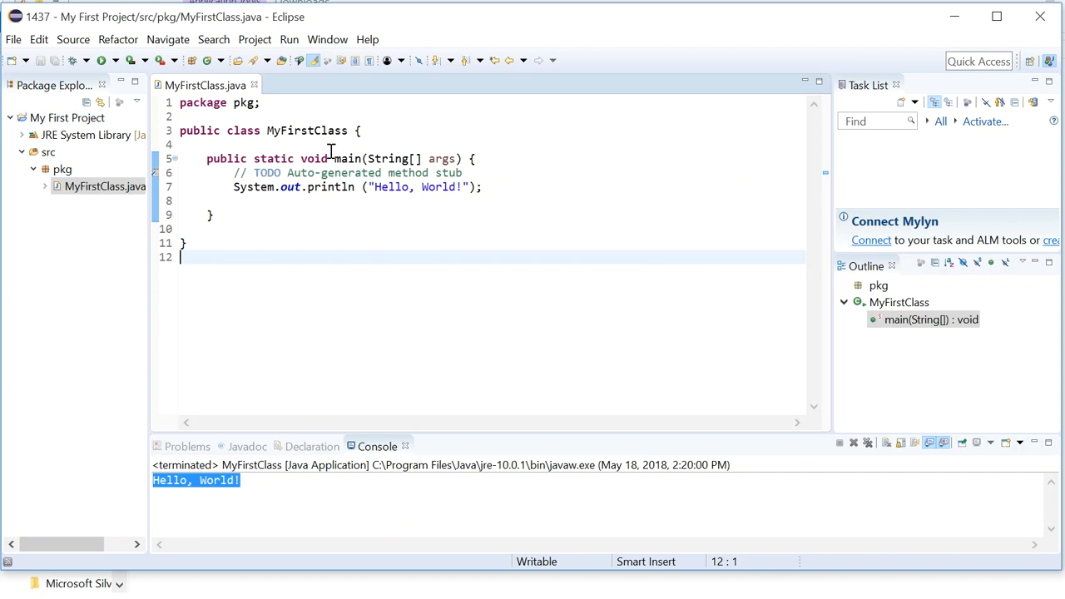
click(325, 42)
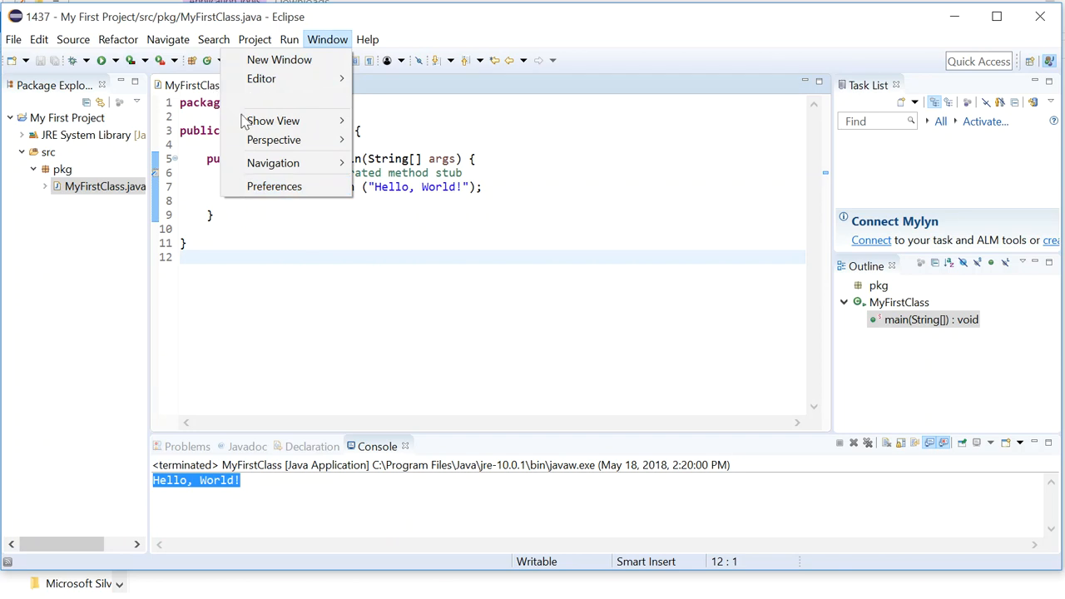
mouse_move(248, 124)
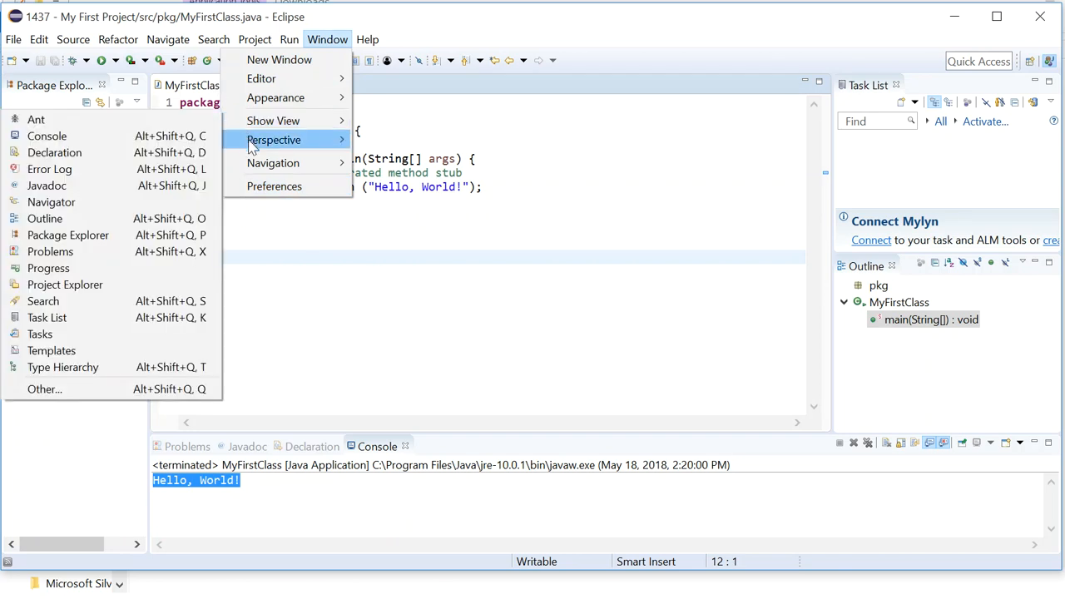
mouse_move(252, 147)
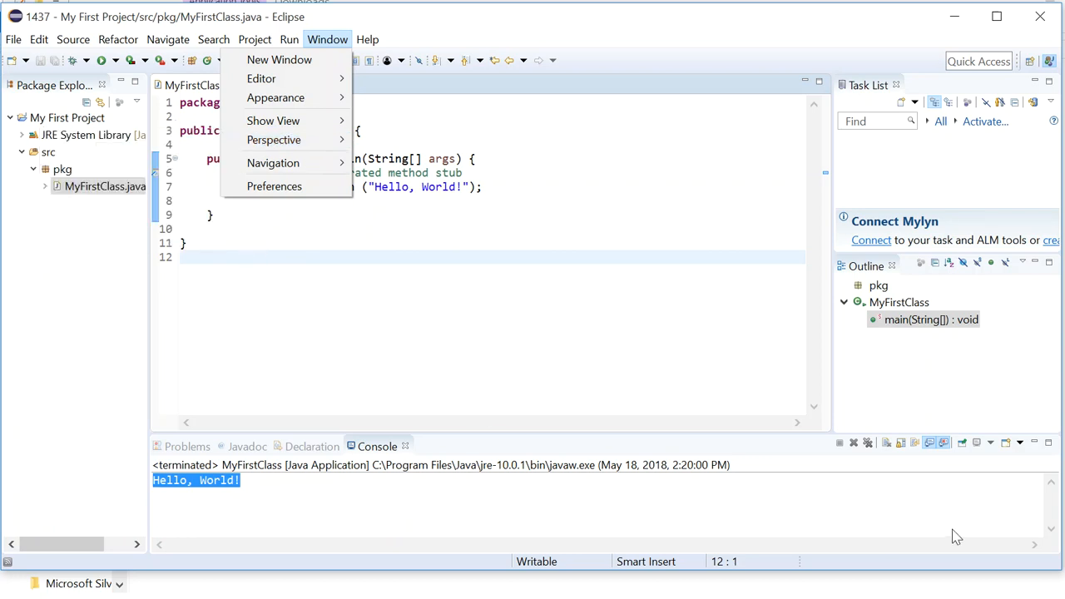
key(Escape)
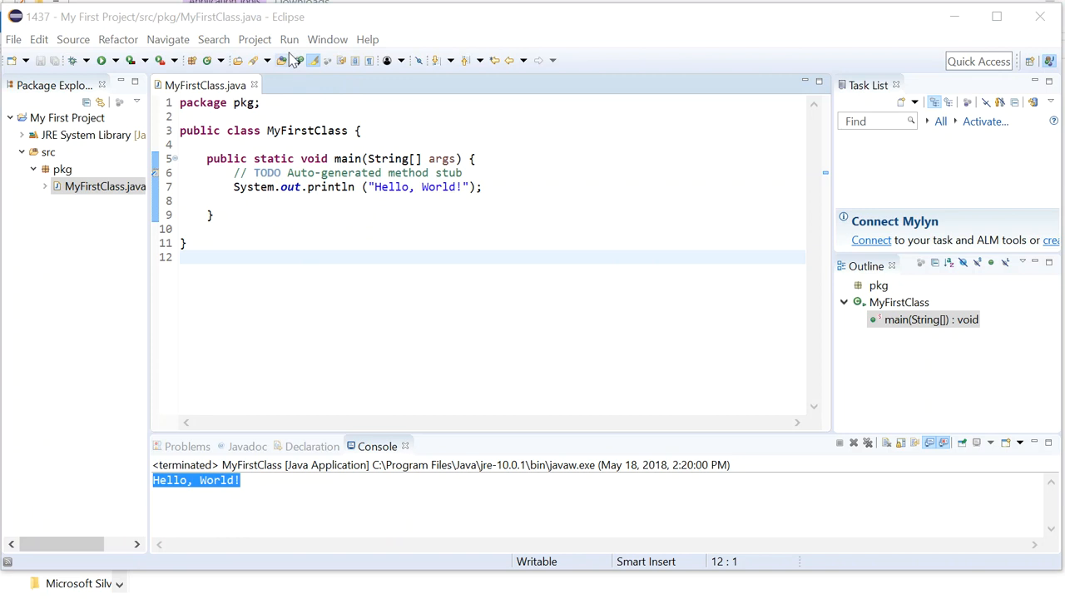
click(329, 41)
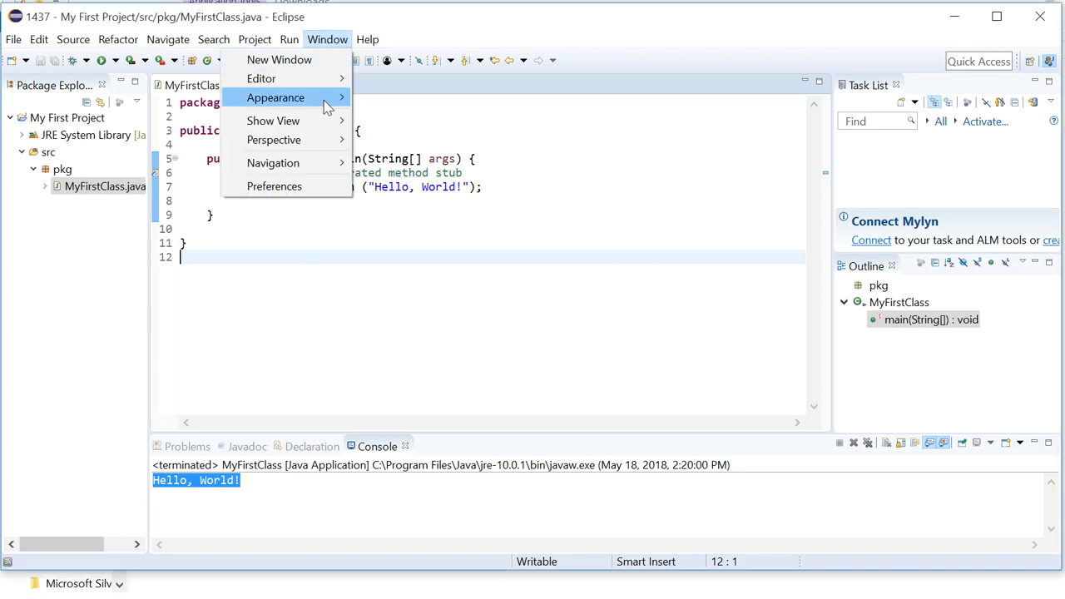
mouse_move(324, 121)
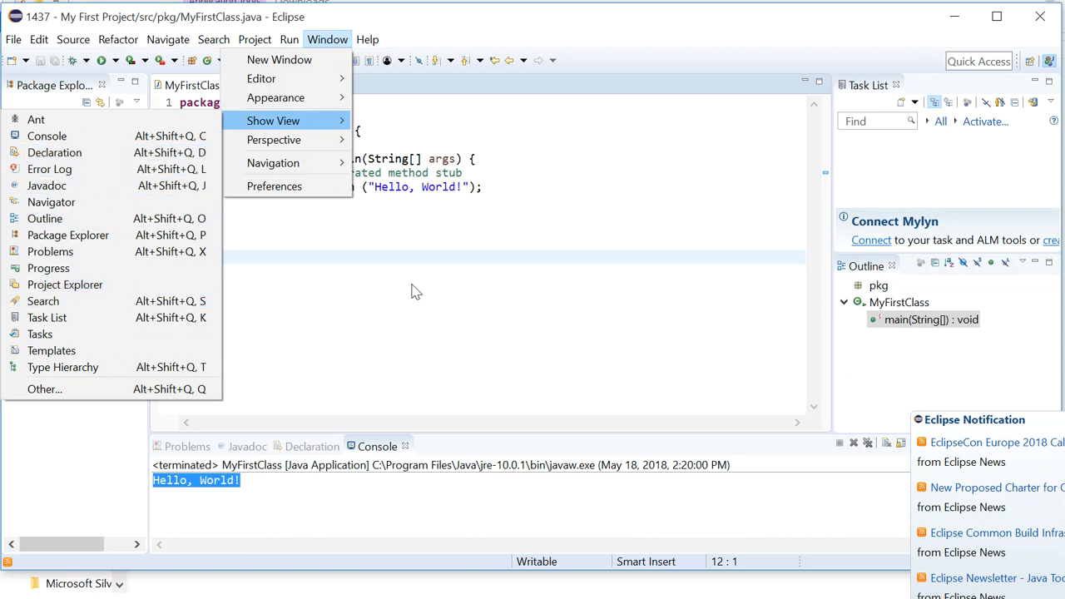
click(411, 322)
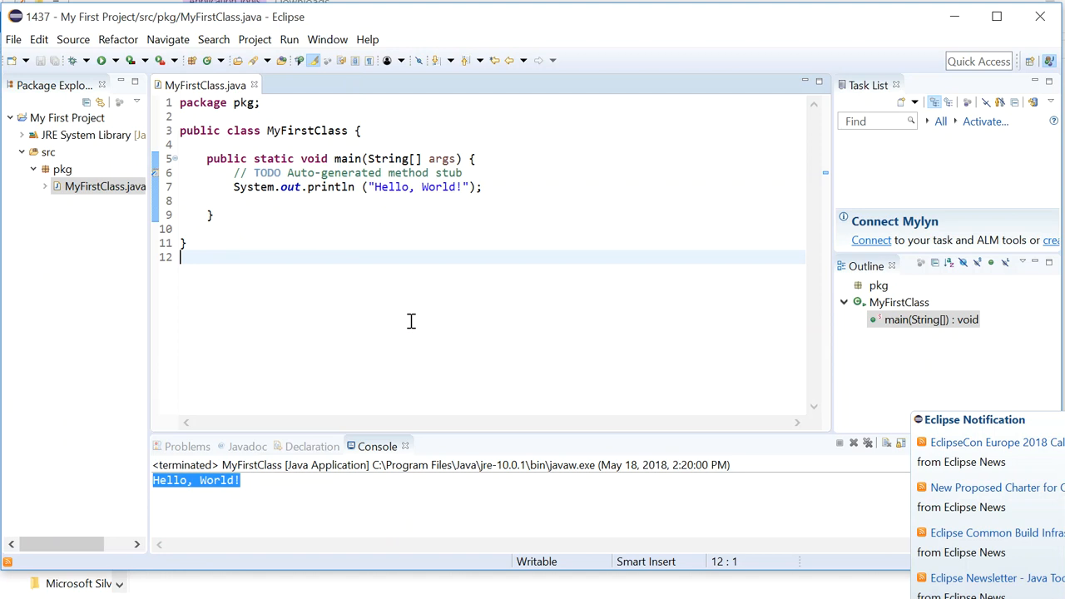